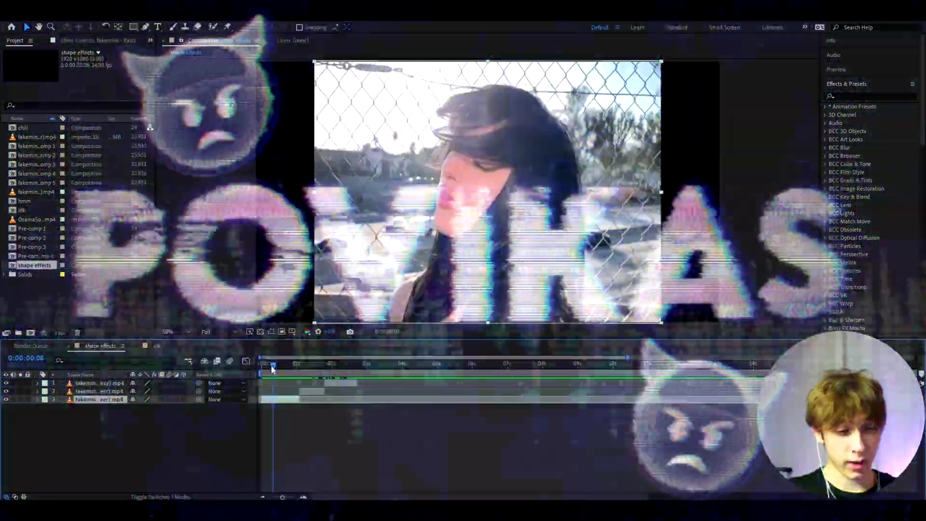
Duplicate the bottom clip layer in the shape effects composition
mouse_move(272, 368)
left_mouse_down()
mouse_move(338, 372)
mouse_move(269, 365)
left_mouse_up()
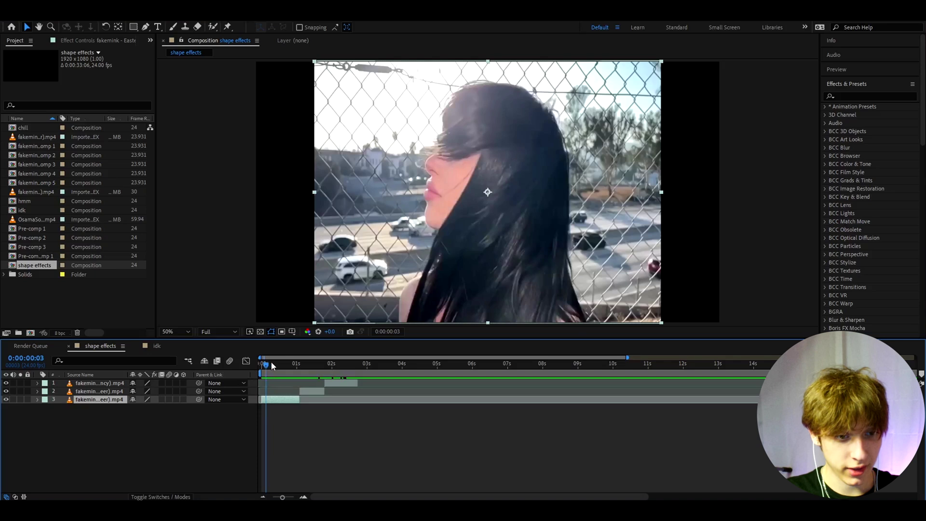
left_click(276, 366)
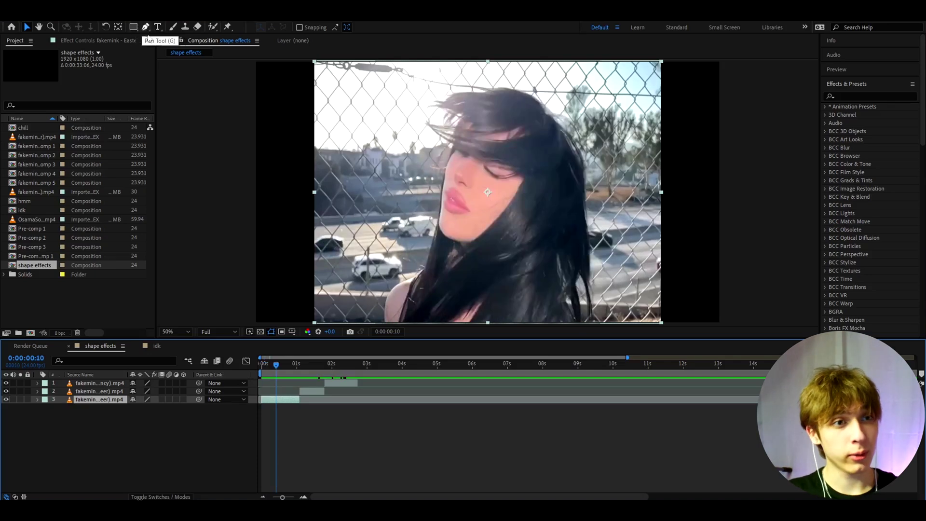
key("equal")
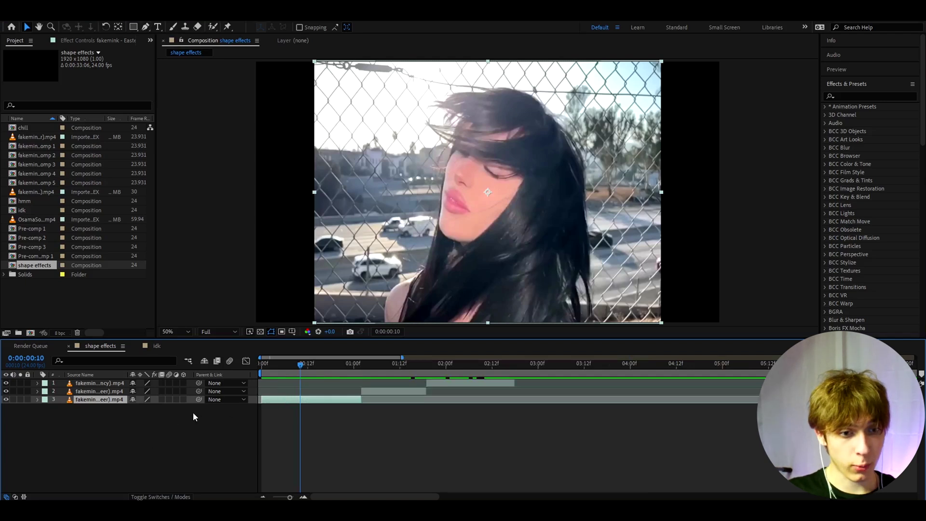
key("equal")
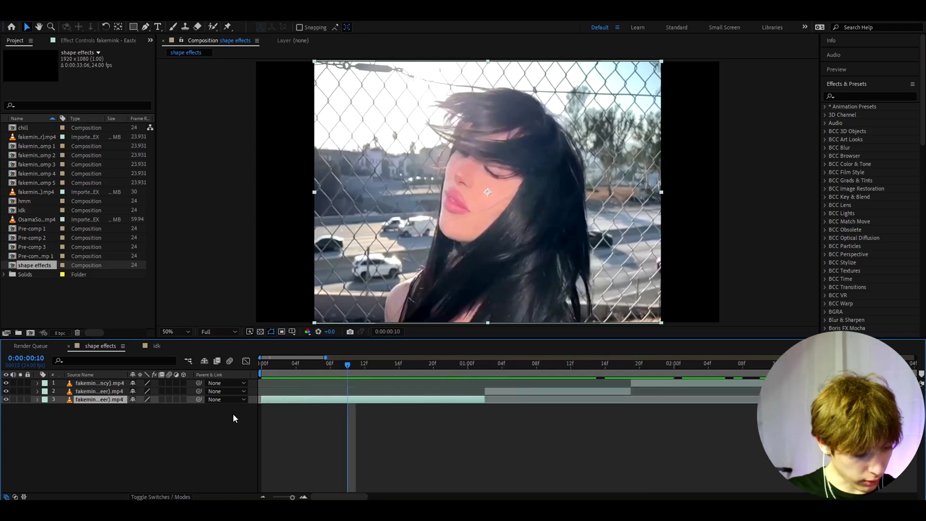
key("ctrl+d")
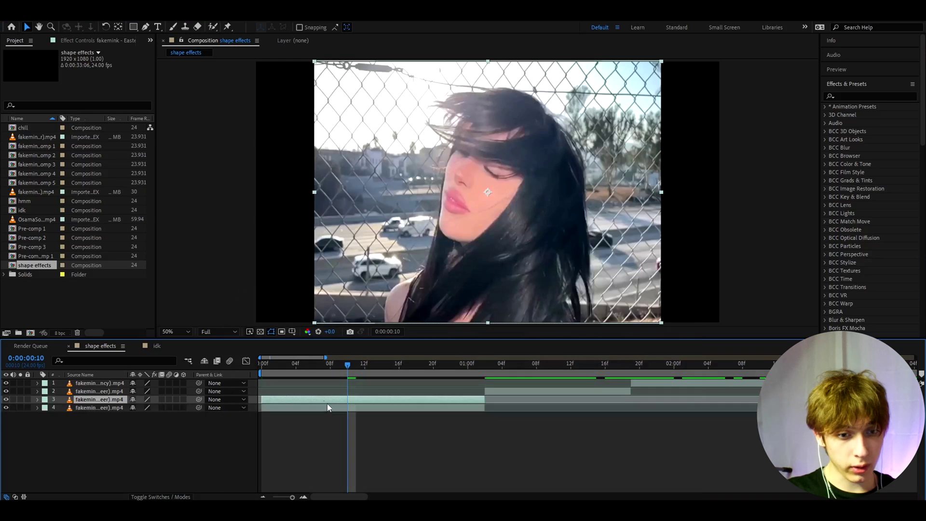
At 0:00:00:06, draw a triangular Pen mask around the woman's face on the duplicated clip layer
left_click(390, 365)
left_click_drag(412, 367, 313, 369)
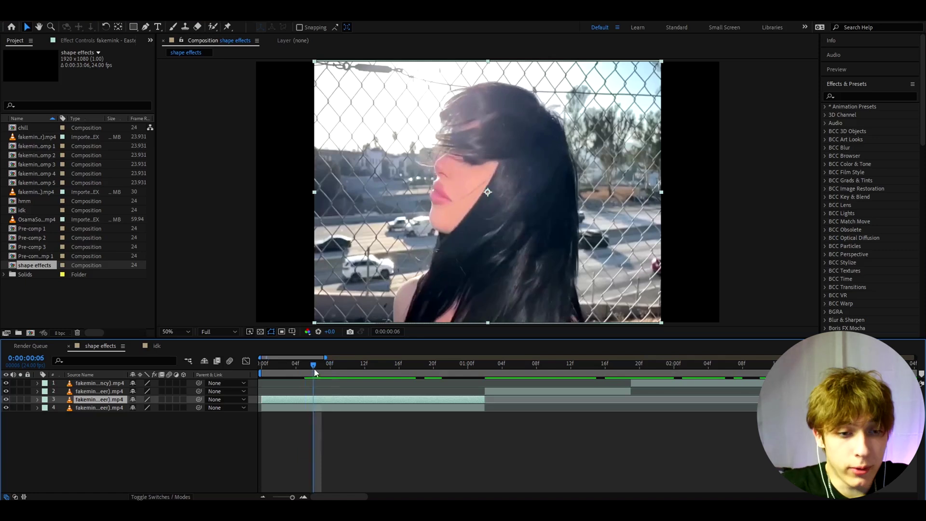
left_click(146, 28)
left_click_drag(461, 158, 433, 183)
scroll(443, 173, "up", 1)
scroll(433, 180, "down", 1)
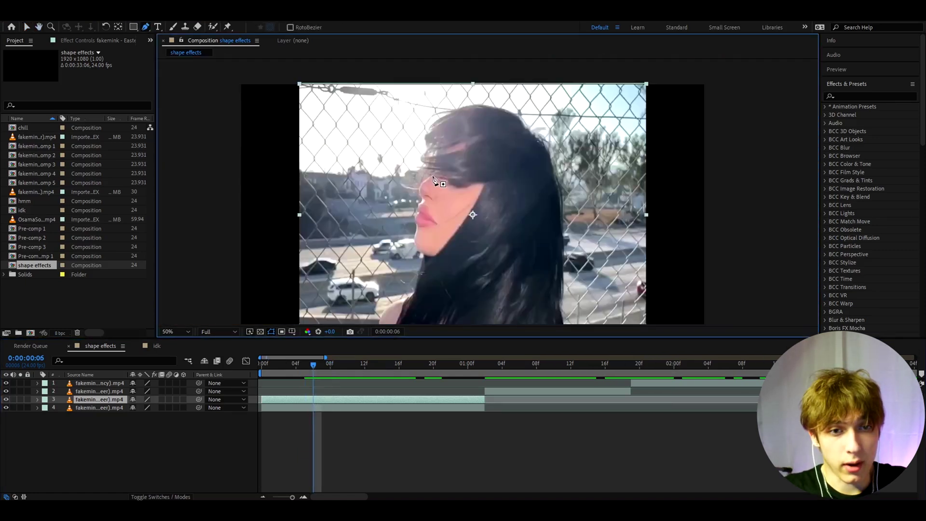
left_click(443, 153)
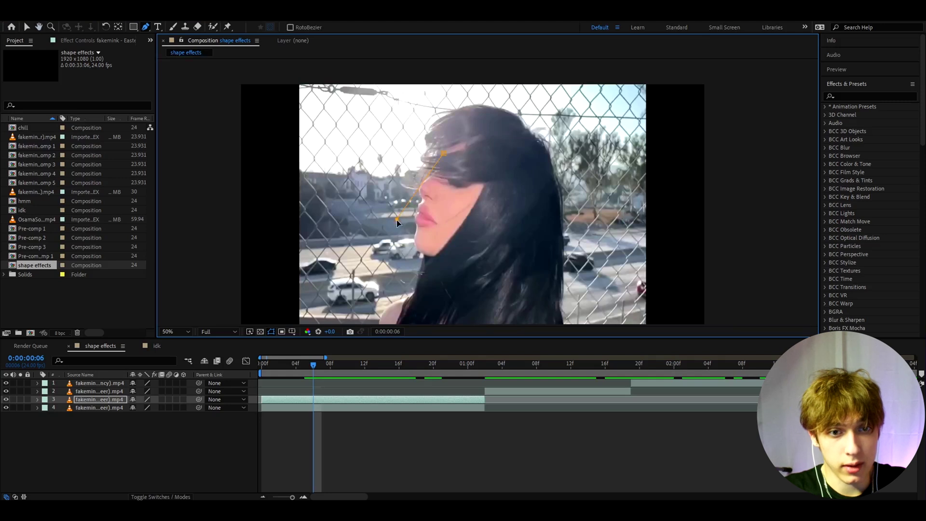
left_click(443, 154)
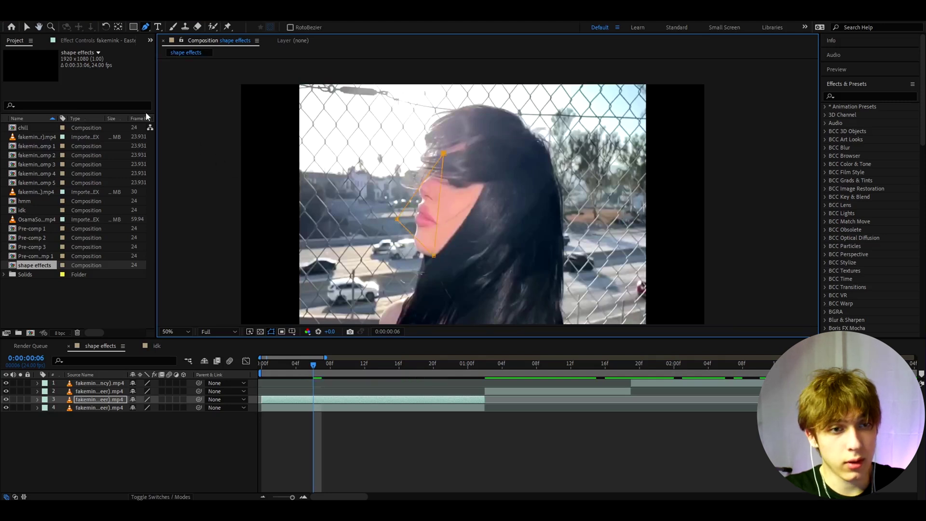
Set the triangular face cutout's scale to 172%
key("v")
key("s")
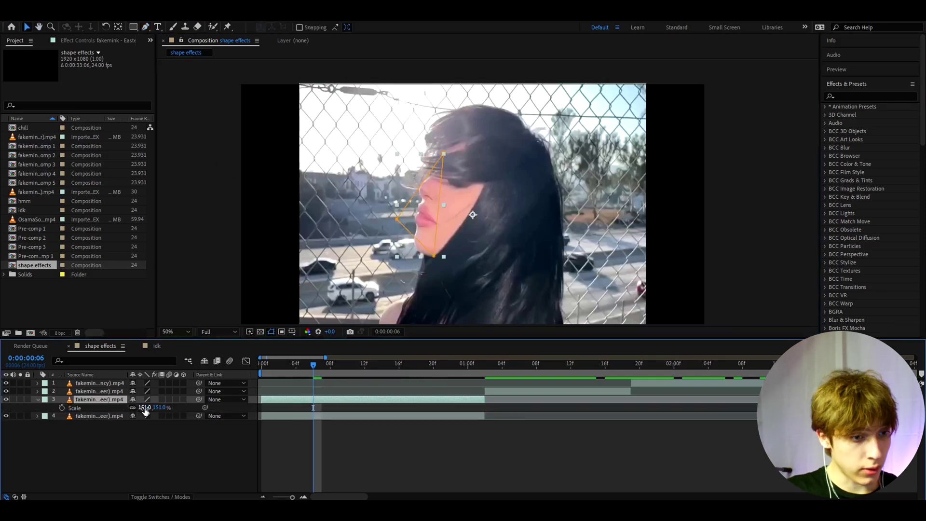
left_click_drag(144, 409, 187, 386)
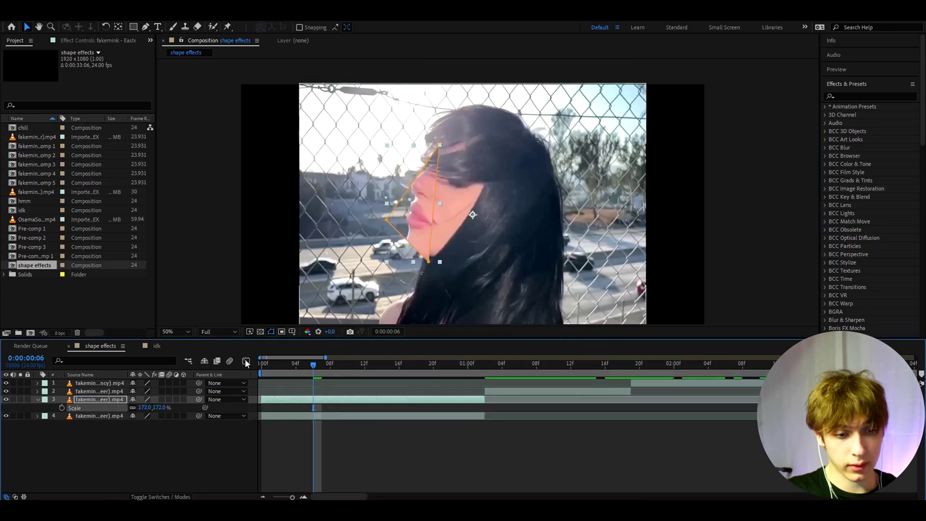
key("r")
left_click_drag(142, 407, 228, 402)
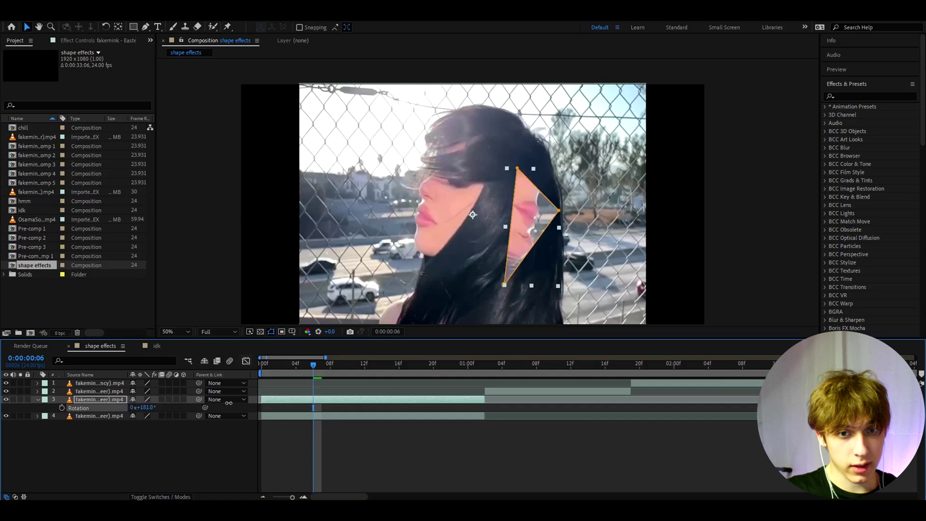
key("ctrl+z")
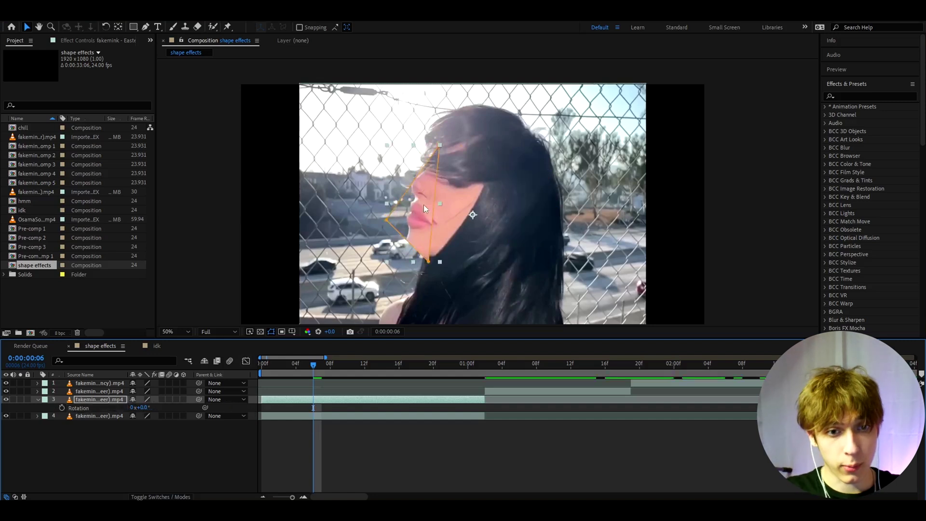
Move the face cutout's anchor point to the middle of its triangular mask
left_click_drag(395, 203, 411, 166)
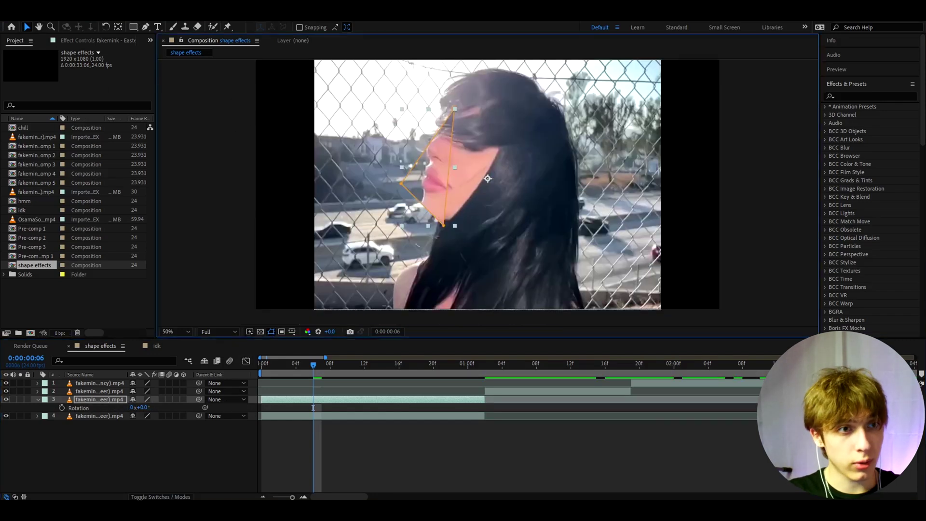
left_click(118, 27)
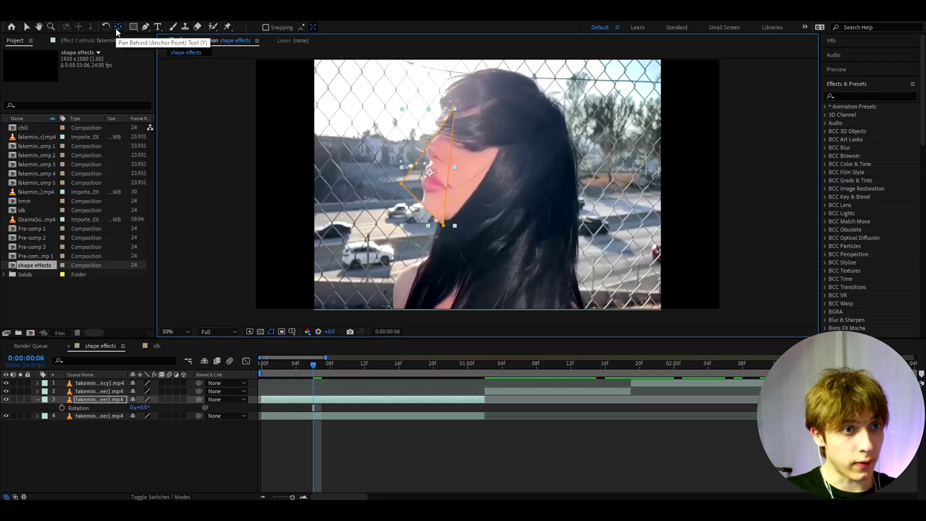
left_click(27, 26)
left_click_drag(427, 180, 389, 190)
left_click(288, 449)
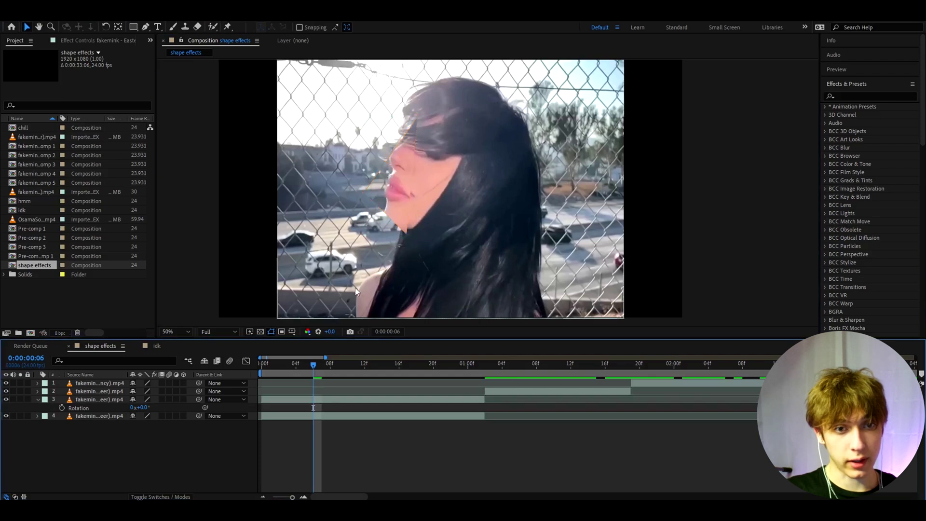
Preview the clip from the start, split the face cutout layer at 0:00:00:05 and delete its earlier part
left_click(298, 401)
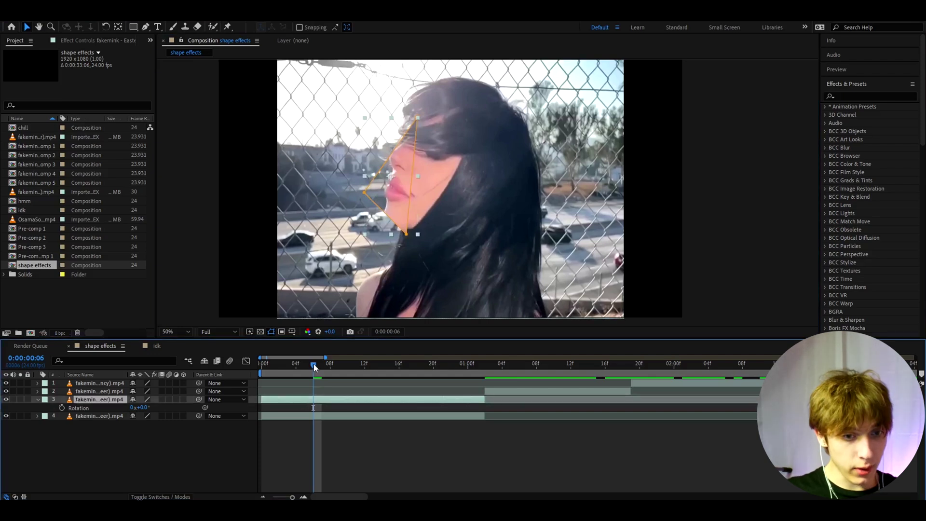
left_click_drag(314, 367, 260, 366)
key("space")
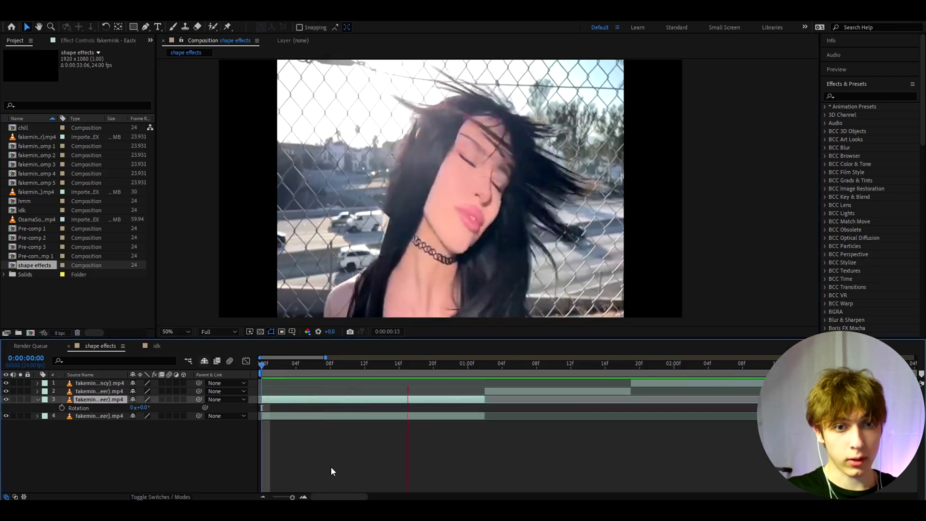
left_click_drag(326, 365, 306, 366)
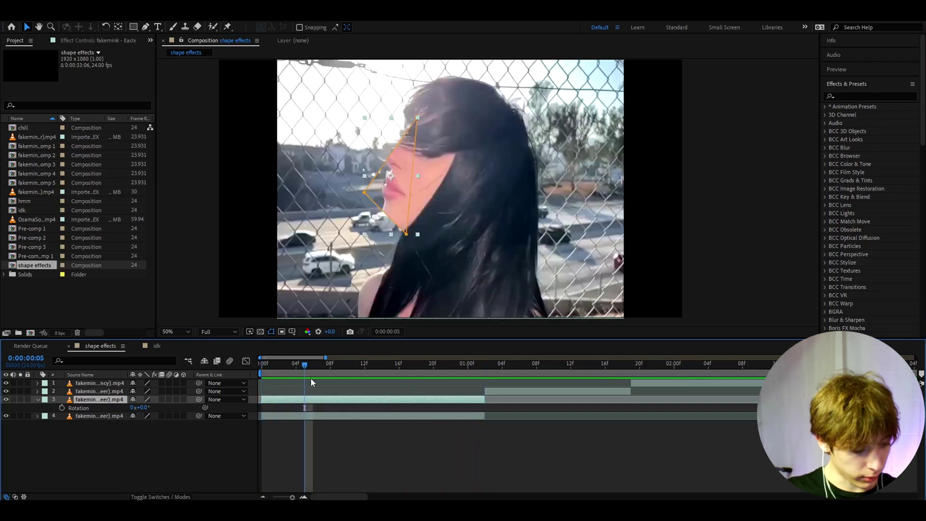
key("ctrl+shift+d")
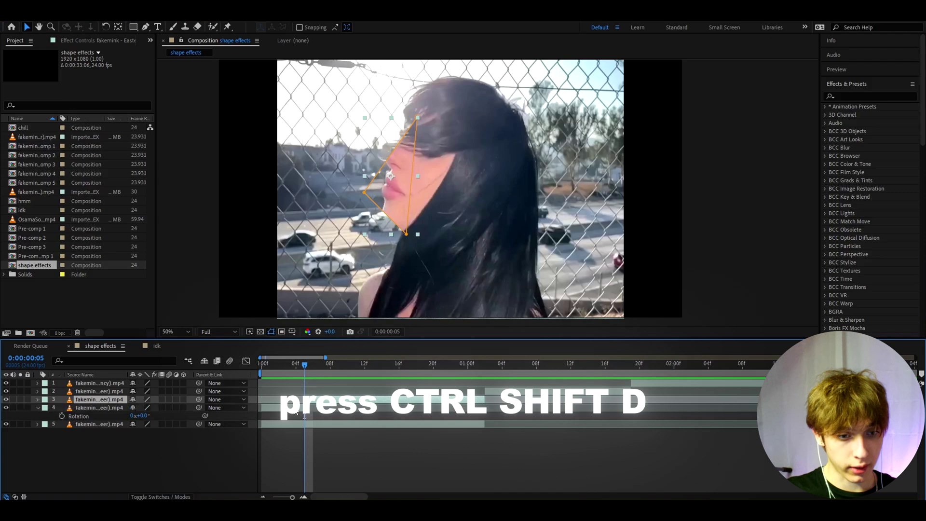
left_click(294, 409)
key("Delete")
Split the triangular face cutout layer at 0:00:00:08
left_click_drag(305, 365, 331, 371)
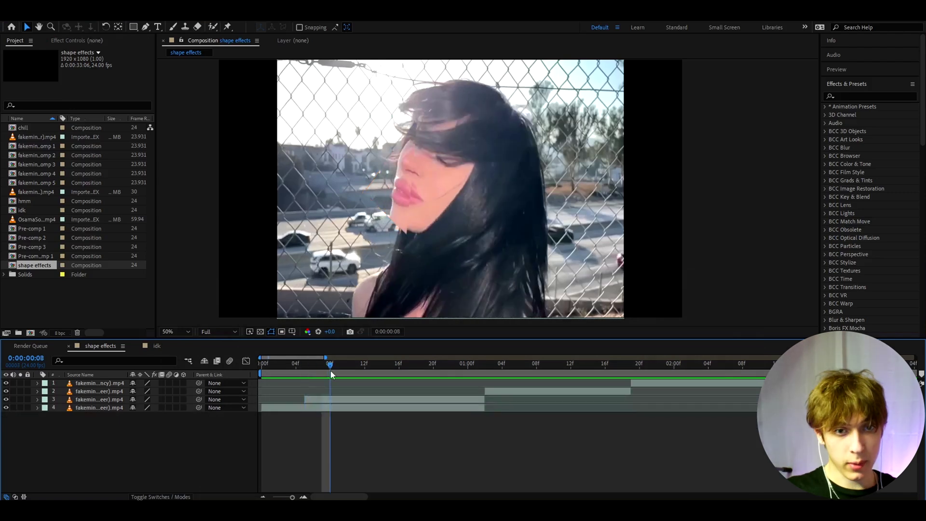
scroll(280, 393, "up", 3)
left_click(403, 400)
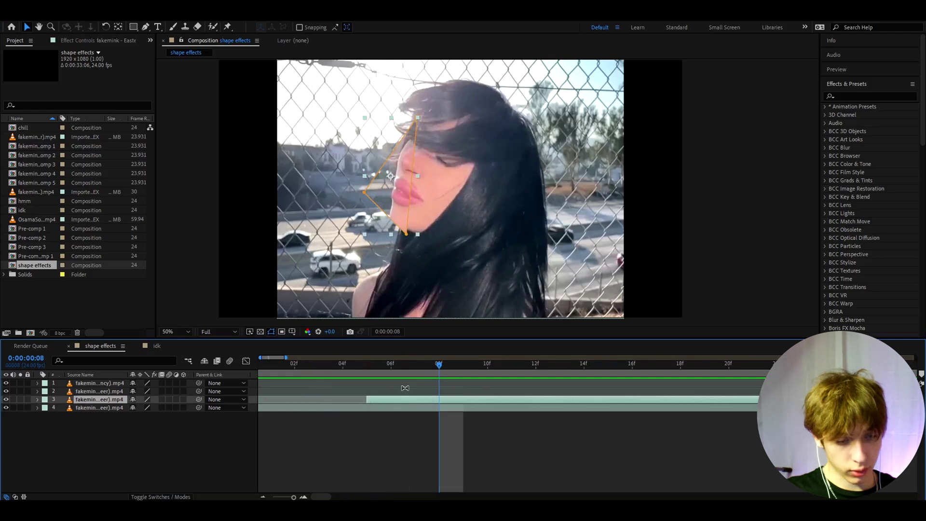
key("ctrl+shift+d")
Shift the later face cutout toward the hair and end it at 0:00:00:12
mouse_move(438, 366)
left_mouse_down()
mouse_move(386, 366)
mouse_move(439, 370)
left_mouse_up()
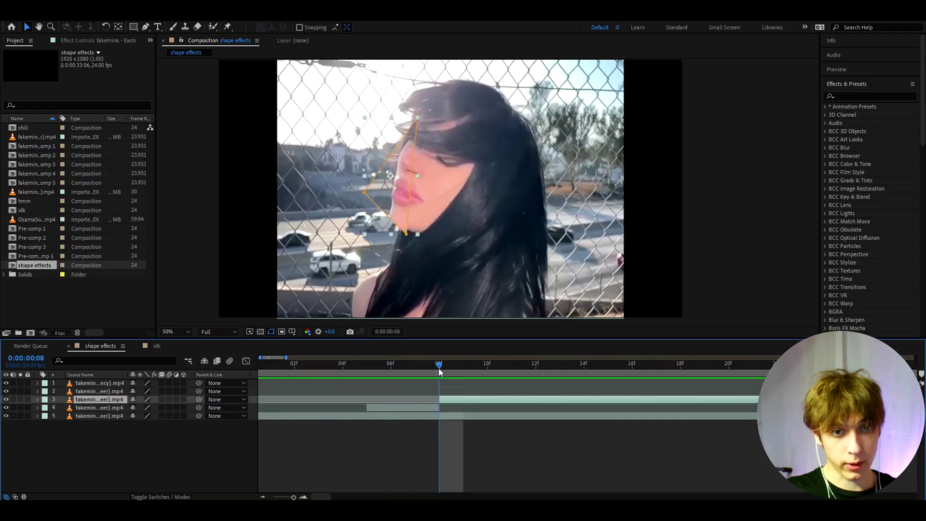
key("Page_Down")
left_click_drag(396, 187, 449, 201)
left_click_drag(463, 365, 545, 373)
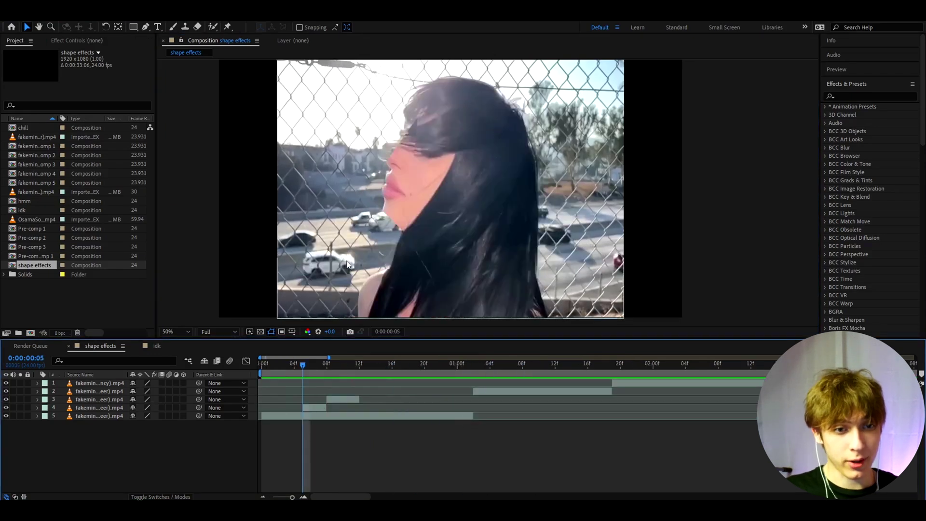
Duplicate the full-frame clip layer and draw a rectangular mask around the white car at 0:00:00:05
left_click_drag(327, 263, 361, 259)
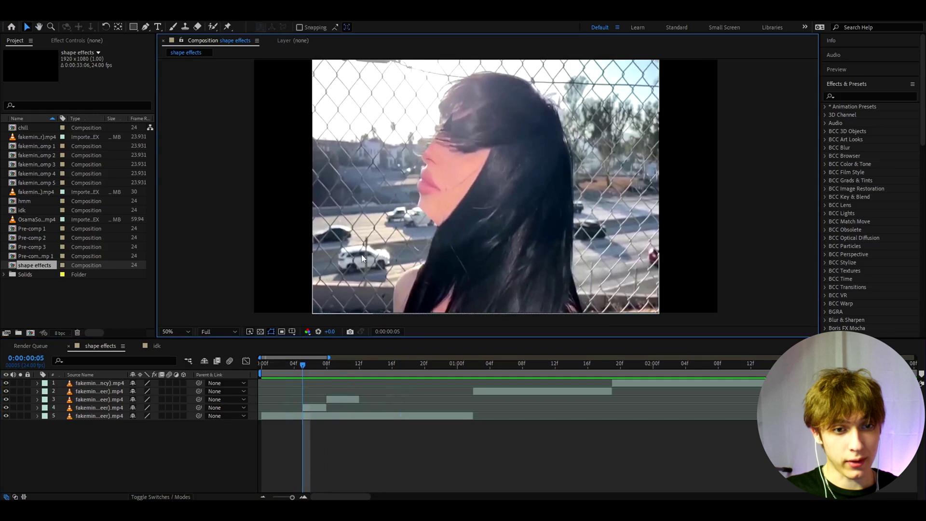
left_click(299, 417)
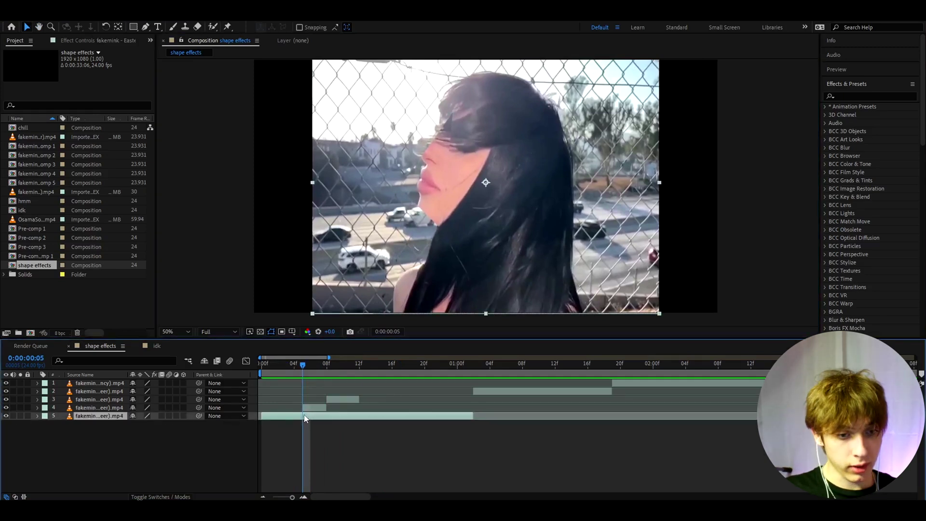
key("ctrl+d")
left_click(134, 27)
left_click(134, 27)
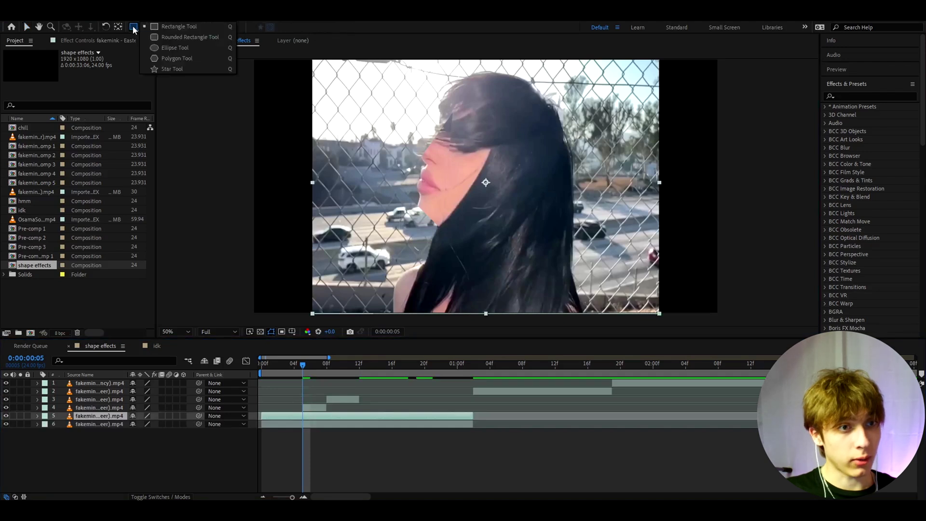
left_click(157, 25)
left_click_drag(327, 237, 394, 283)
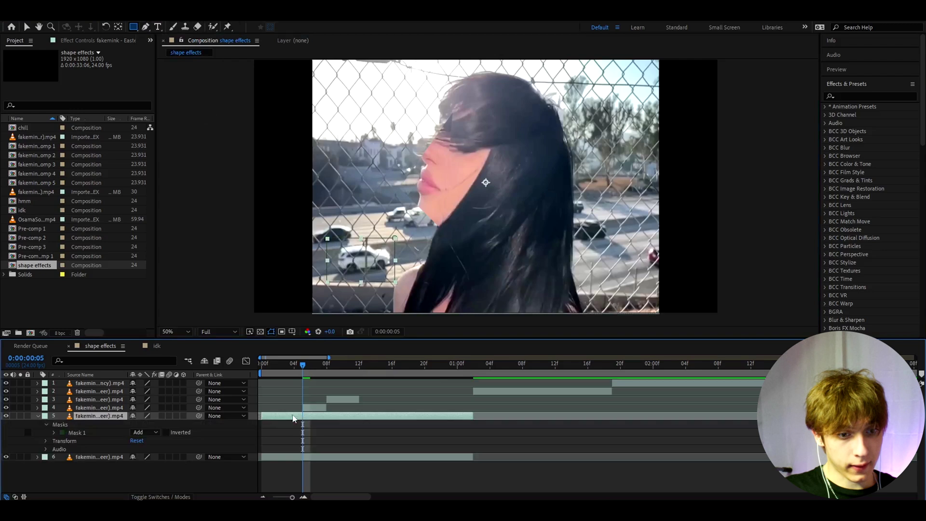
Scale the rectangular car cutout to 170% and move it off the original car
key("s")
left_click_drag(146, 423, 155, 423)
key("v")
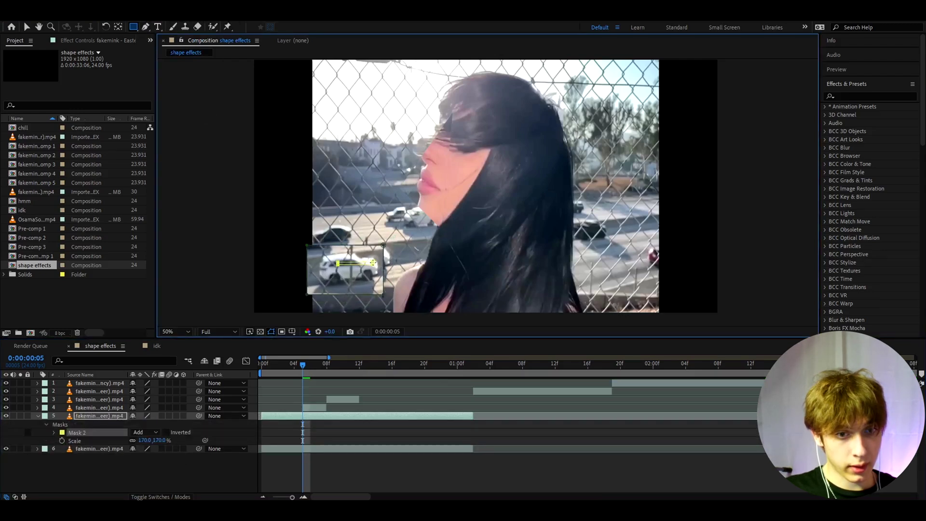
left_click_drag(309, 268, 354, 204)
Duplicate the car cutout so one sits above the car and one beside it, and start the upper one at 0:00:00:05
key("ctrl+d")
mouse_move(290, 367)
left_mouse_down()
mouse_move(279, 365)
mouse_move(397, 370)
mouse_move(302, 368)
left_mouse_up()
left_click_drag(258, 417, 292, 415)
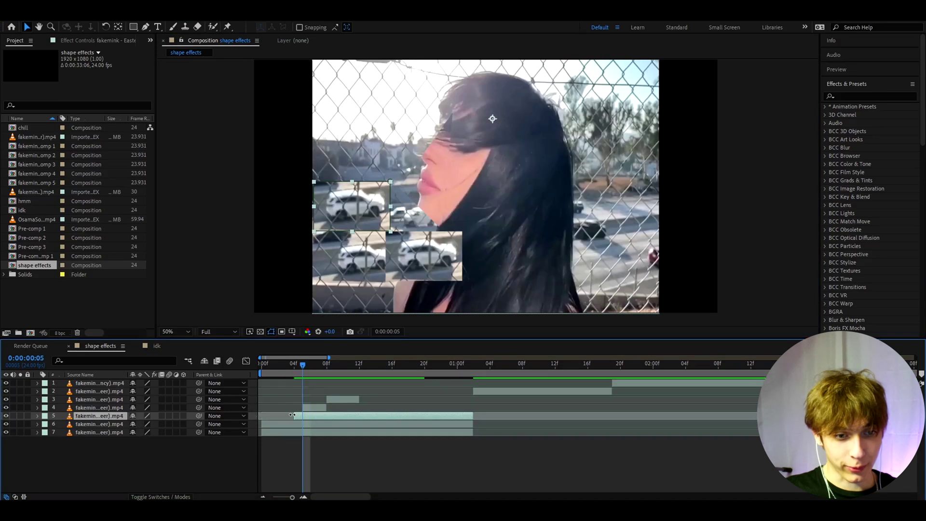
Trim the car cutout beside the car to 0:00:00:02–0:00:00:07 and end the upper cutout at 0:00:00:08
left_click(263, 423)
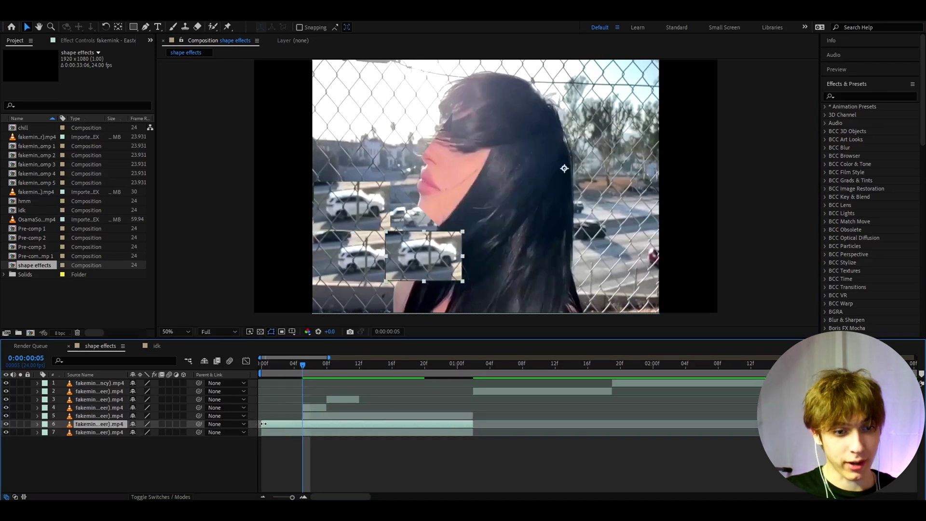
left_click(335, 417)
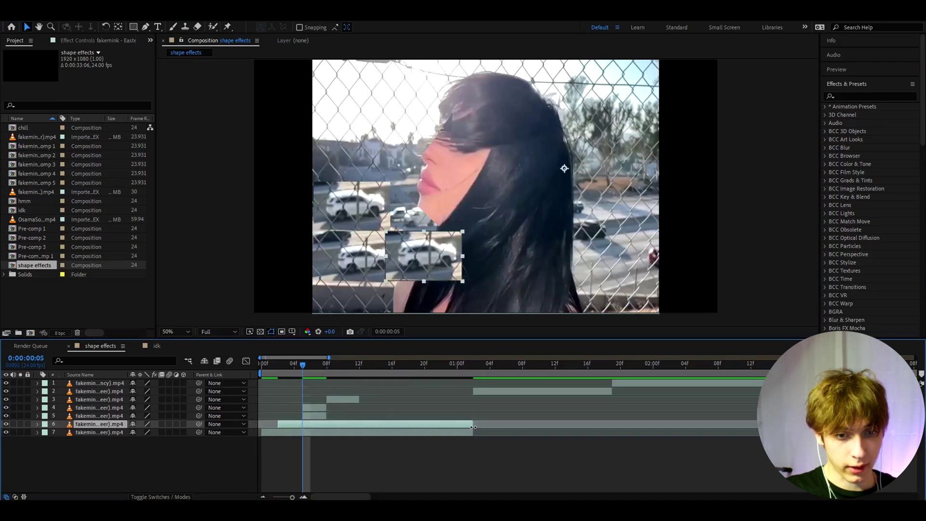
left_click_drag(471, 423, 339, 424)
left_click_drag(339, 424, 318, 424)
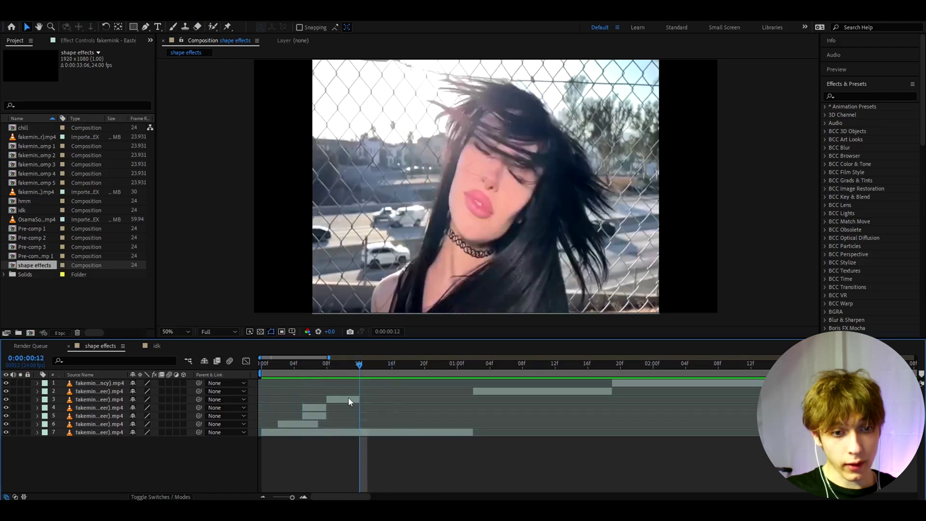
Add an adjustment layer directly above the later face cutout layer
left_click(348, 399)
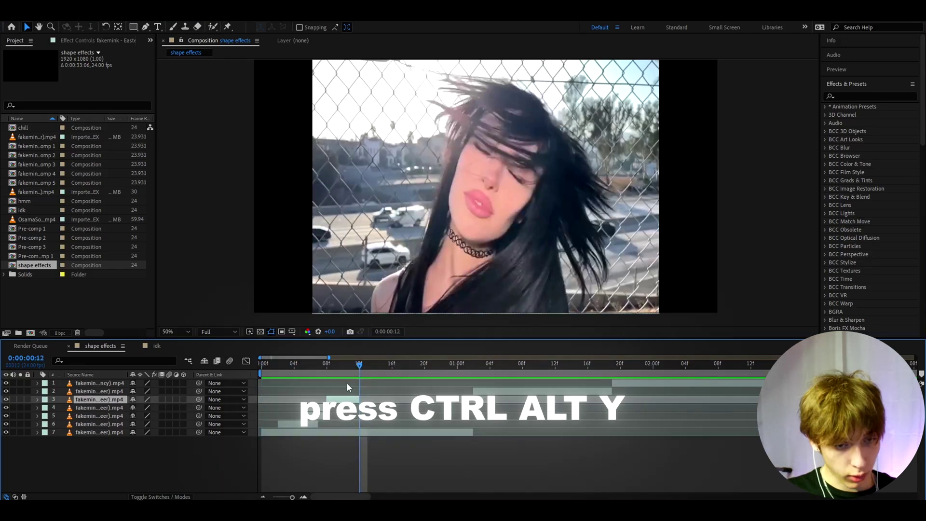
key("ctrl+alt+y")
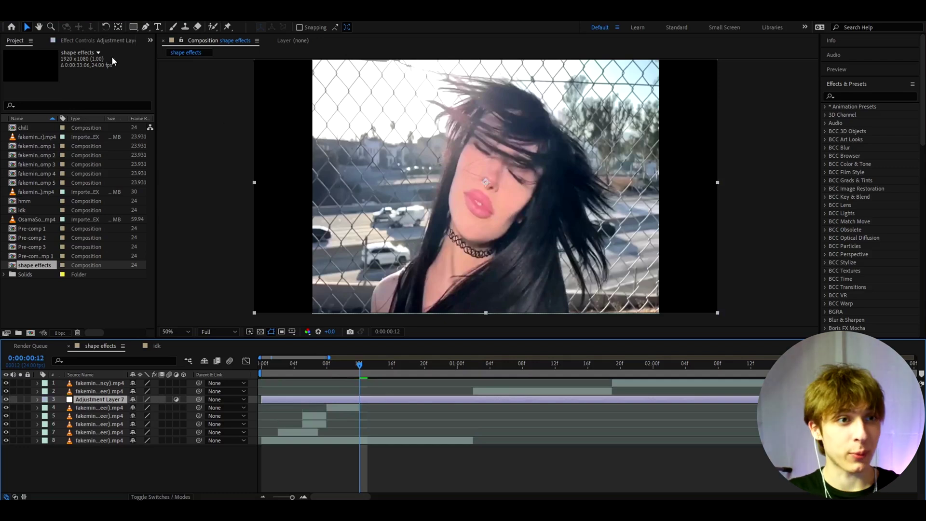
Draw a tall elliptical mask around the woman's face on the adjustment layer
left_click(135, 27)
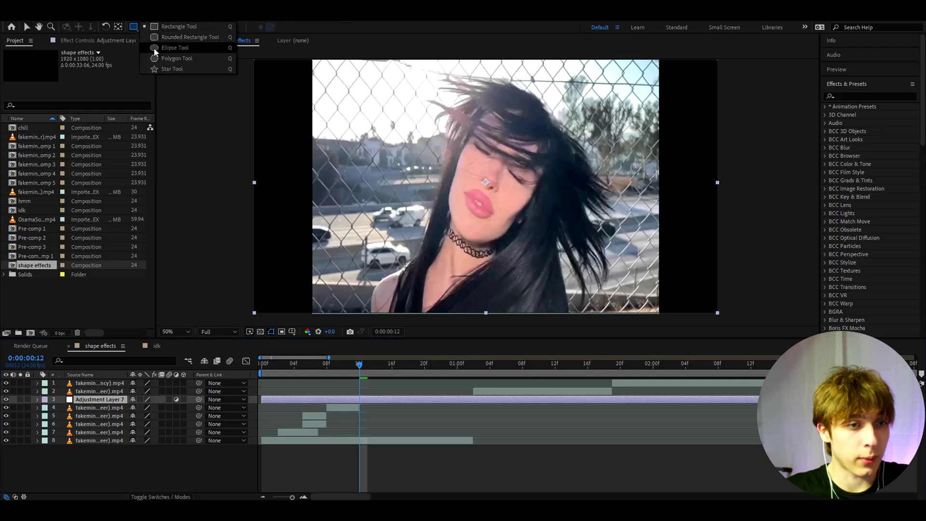
left_click(154, 48)
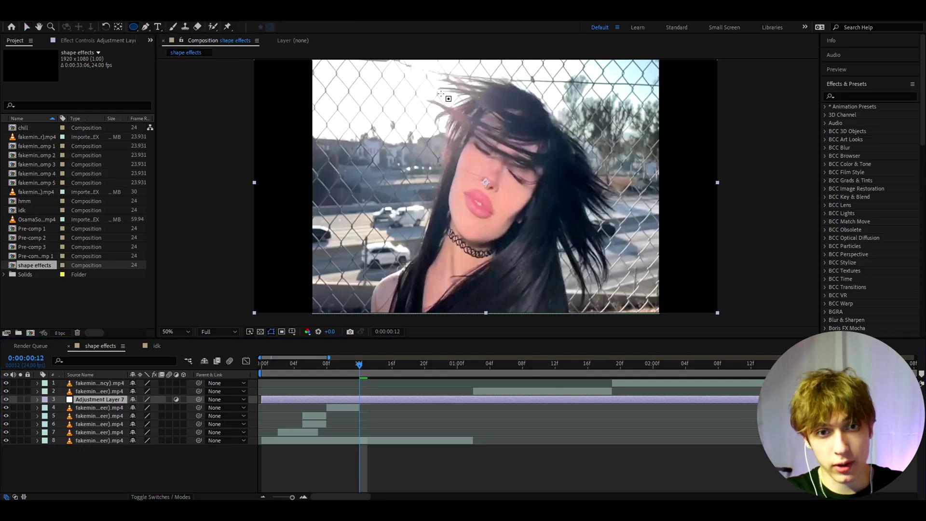
left_click_drag(441, 91, 543, 255)
Apply the Transform effect to the masked adjustment layer and set its scale to 71
key("ctrl+space")
type("trans")
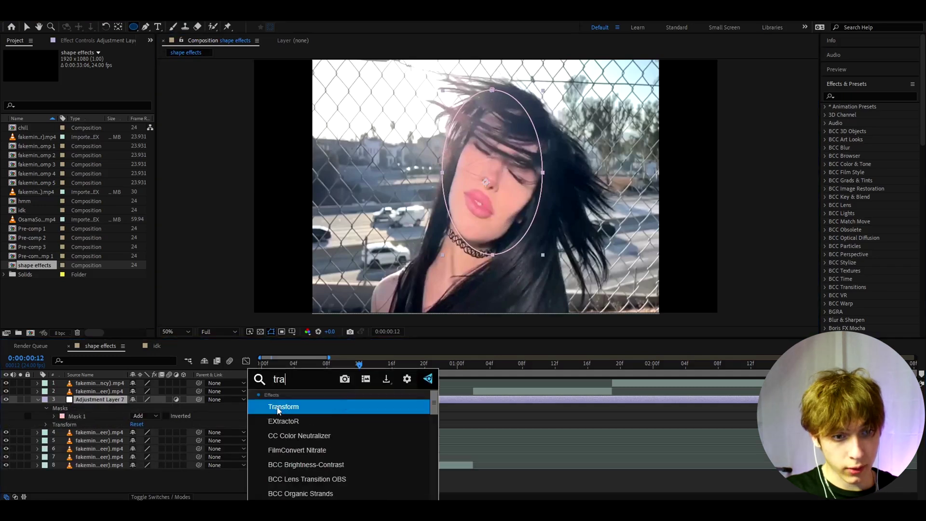
key("Return")
key("v")
mouse_move(101, 93)
left_mouse_down()
mouse_move(68, 99)
mouse_move(85, 98)
left_mouse_up()
Trim the elliptical adjustment layer to 0:00:00:12–0:00:00:16, deleting the parts before and after
left_click(348, 403)
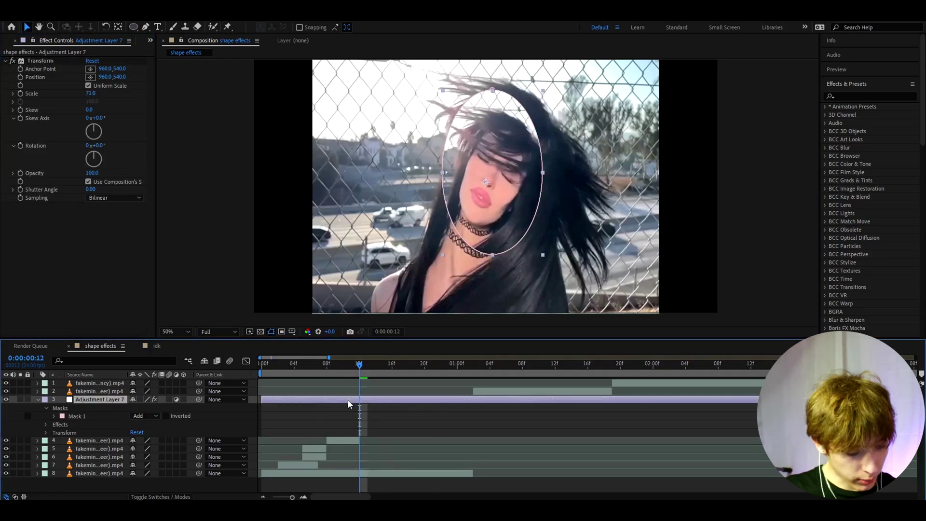
key("ctrl+shift+d")
left_click(353, 407)
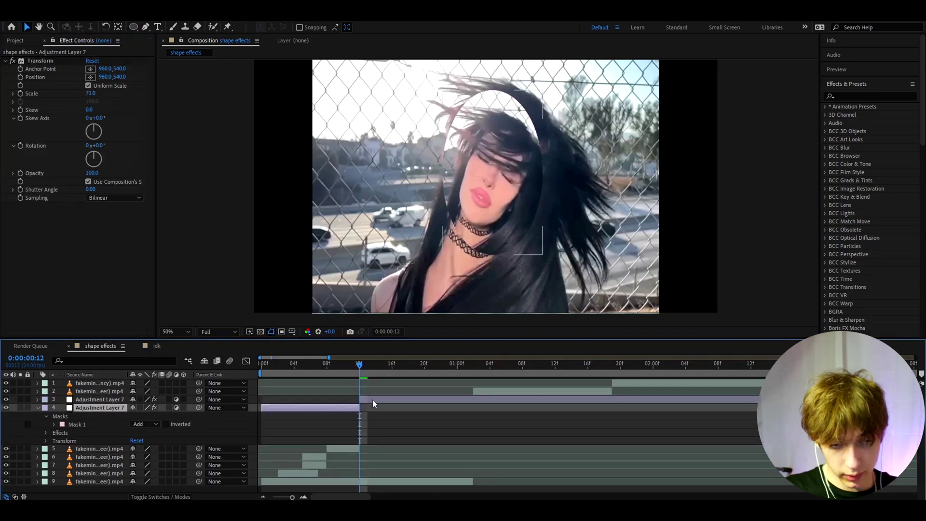
key("Delete")
left_click(373, 400)
key("=")
left_click_drag(368, 363, 430, 361)
key("ctrl+shift+d")
key("Delete")
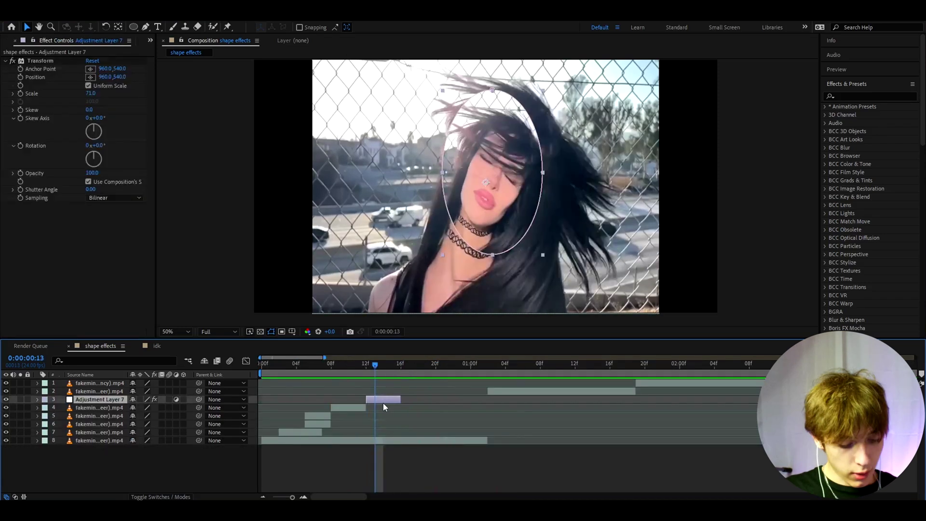
Add a second adjustment layer with a small rectangular mask over the sky beside the head, and apply the Transform effect
key("ctrl+alt+y")
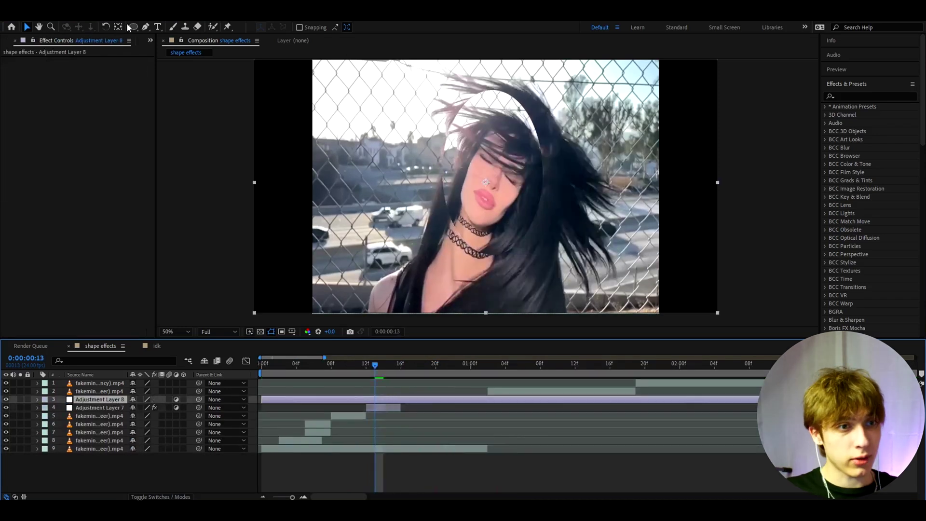
left_click_drag(129, 27, 162, 31)
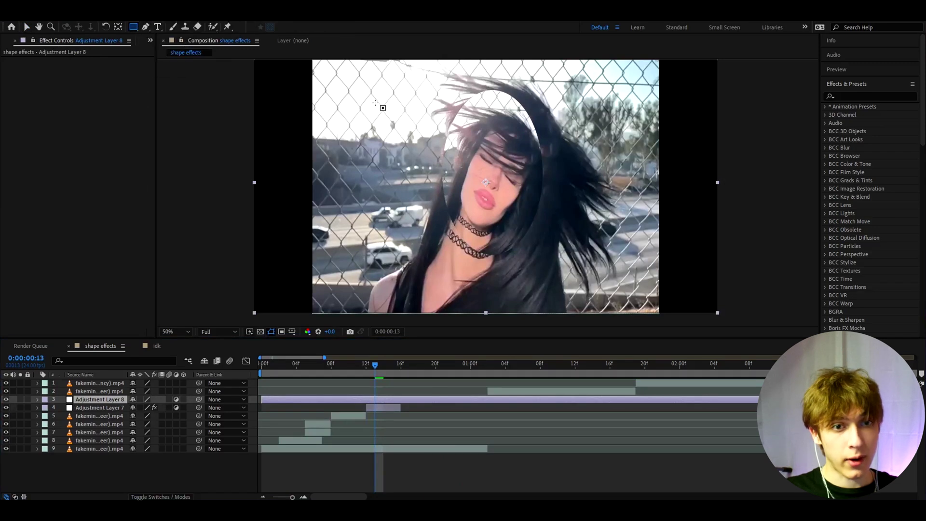
left_click_drag(365, 96, 410, 129)
key("ctrl+space")
type("tra")
key("Return")
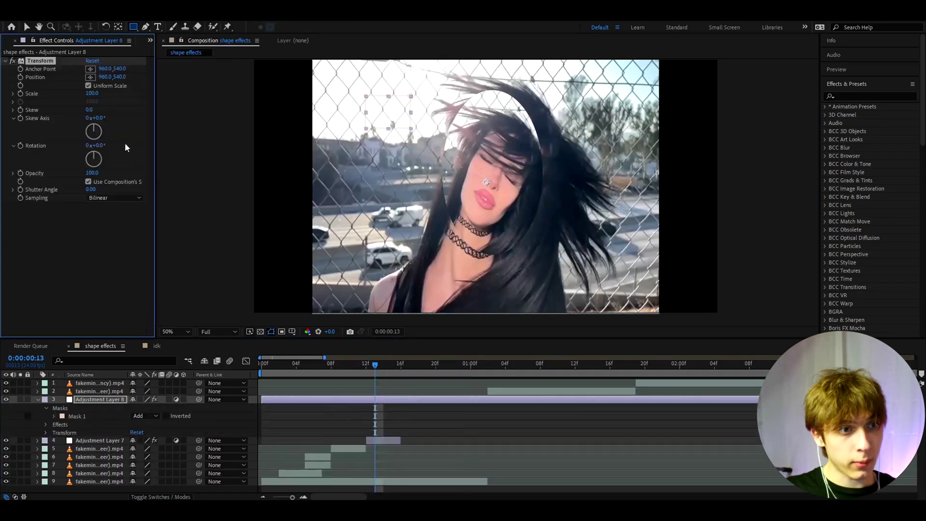
Set the rectangular adjustment layer's Transform effect to scale 141, position 1426, 503 and rotation 36°
key("v")
mouse_move(97, 93)
left_mouse_down()
mouse_move(127, 77)
mouse_move(107, 116)
left_mouse_up()
left_click_drag(122, 77, 40, 78)
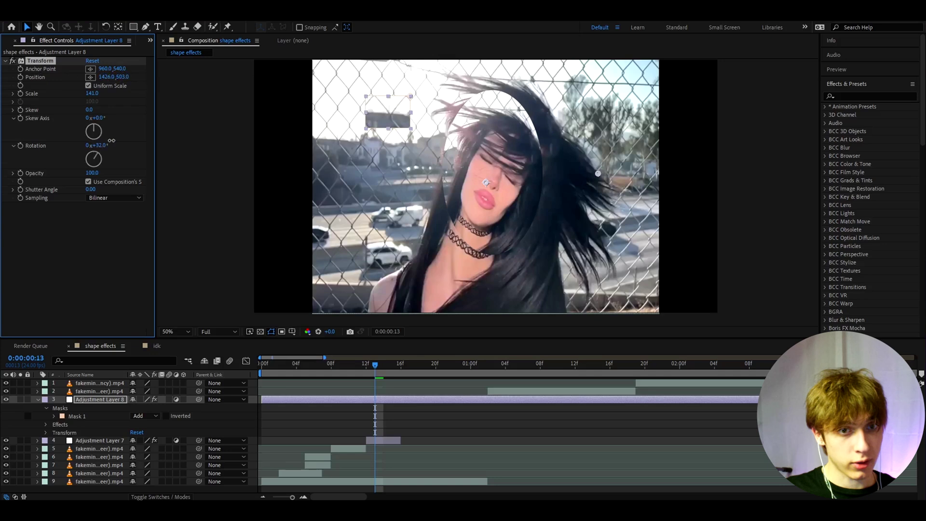
left_click_drag(111, 141, 111, 140)
Trim the rectangular adjustment layer to 0:00:00:04–0:00:00:07
left_click(325, 362)
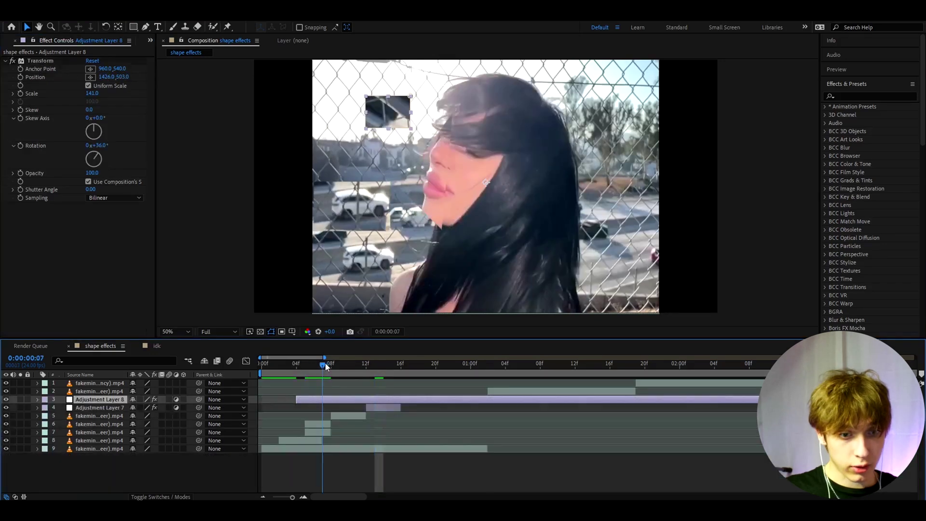
key("ctrl+shift+d")
key("Delete")
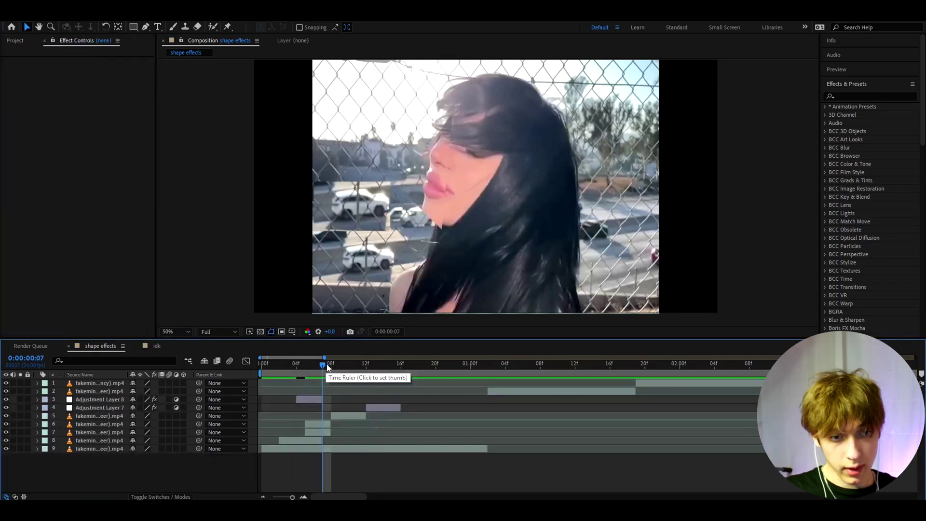
Duplicate the rectangular adjustment layer into staggered copies up to 0:00:00:16, spread their masks around the frame, and preview them
left_click(314, 402)
key("ctrl+d")
left_click_drag(310, 400, 318, 400)
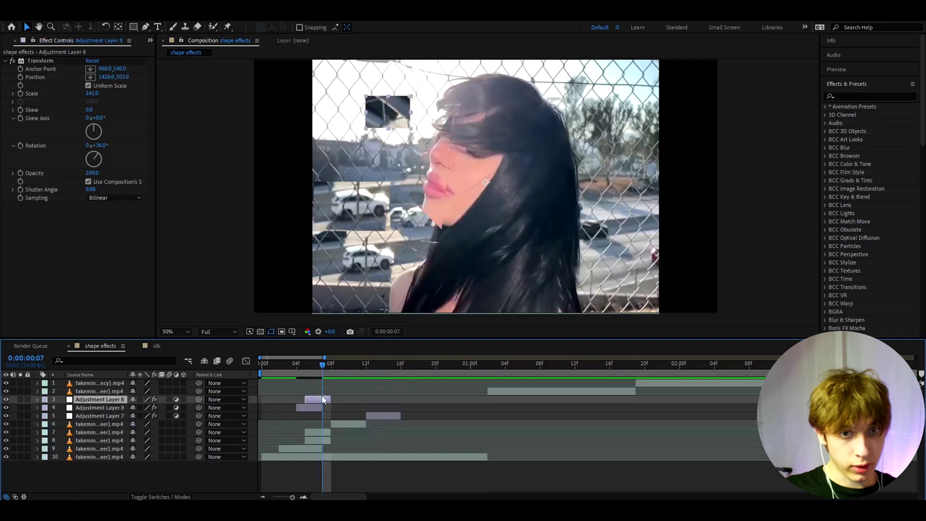
left_click_drag(372, 157, 487, 127)
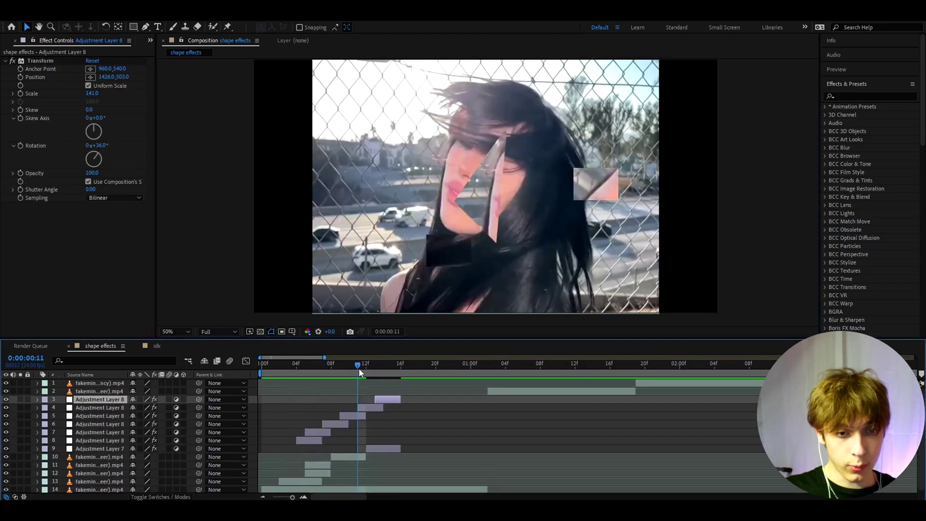
left_click(386, 363)
left_click_drag(595, 183, 556, 174)
left_click_drag(383, 367, 259, 373)
key("space")
key("space")
Duplicate the base clip and draw a roughly circular ellipse mask over the lower face on the copy at 0:00:00:16
left_click(405, 488)
key("ctrl+d")
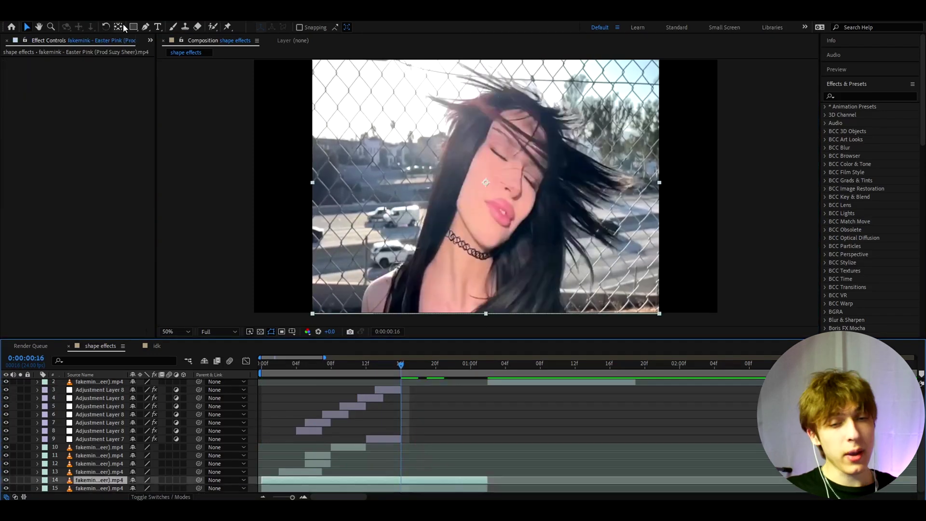
left_click_drag(133, 27, 167, 50)
left_click_drag(462, 159, 544, 249)
Scale the circular face cutout to 189%
left_click(385, 470)
key("v")
scroll(385, 470, "down", 1)
key("s")
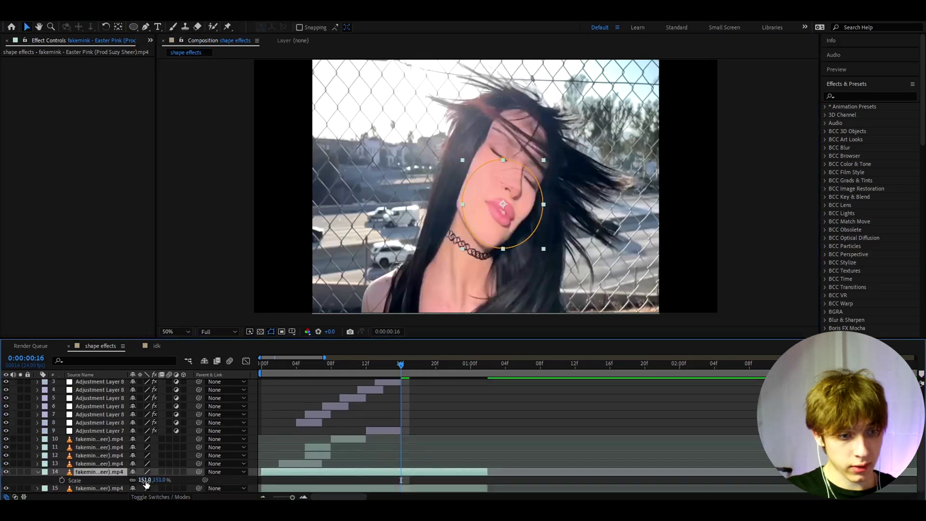
left_click_drag(146, 484, 164, 484)
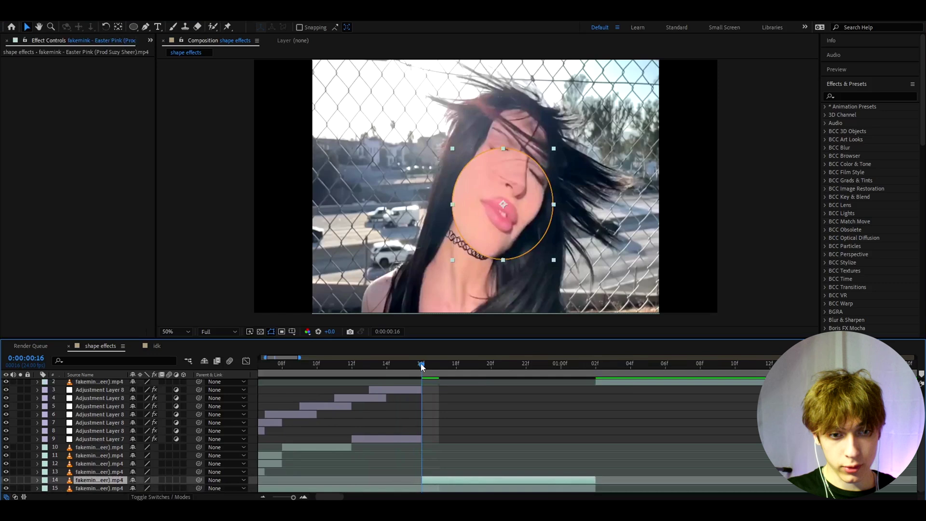
Split the circular cutout, started at 0:00:00:16, at 0:00:00:18 and move its later part to start at 0:00:00:20
left_click_drag(422, 367, 458, 367)
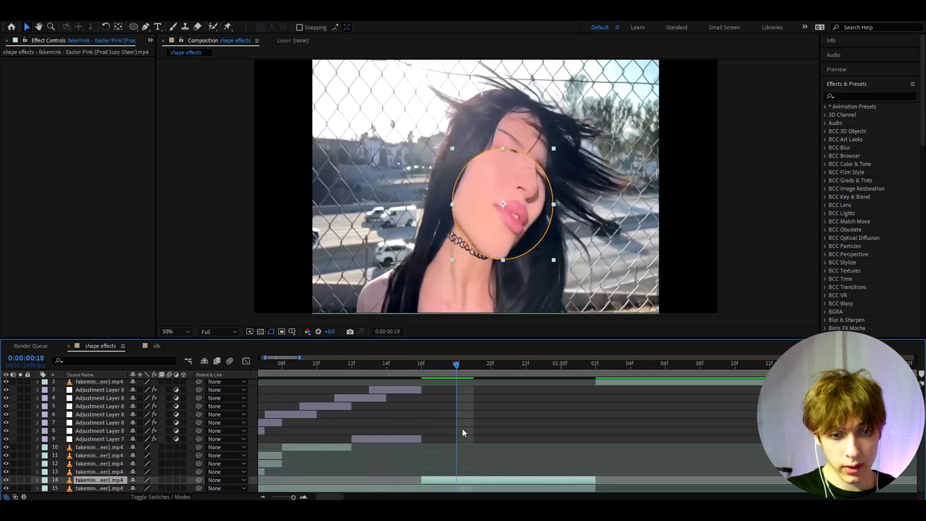
key("ctrl+shift+d")
scroll(463, 453, "down", 1)
left_click_drag(466, 473, 501, 472)
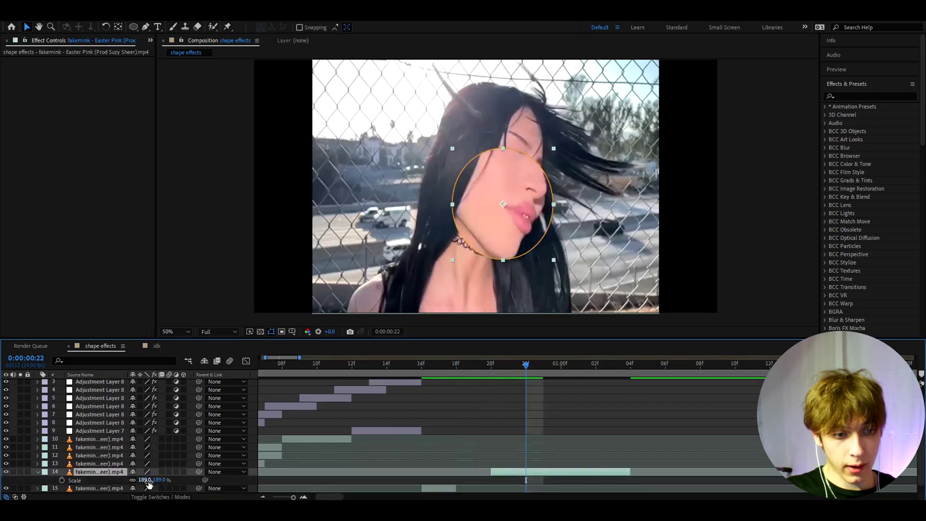
Scale the later circular cutout to 92% and apply the Invert effect to it
left_click_drag(148, 484, 101, 483)
key("ctrl+space")
type("in")
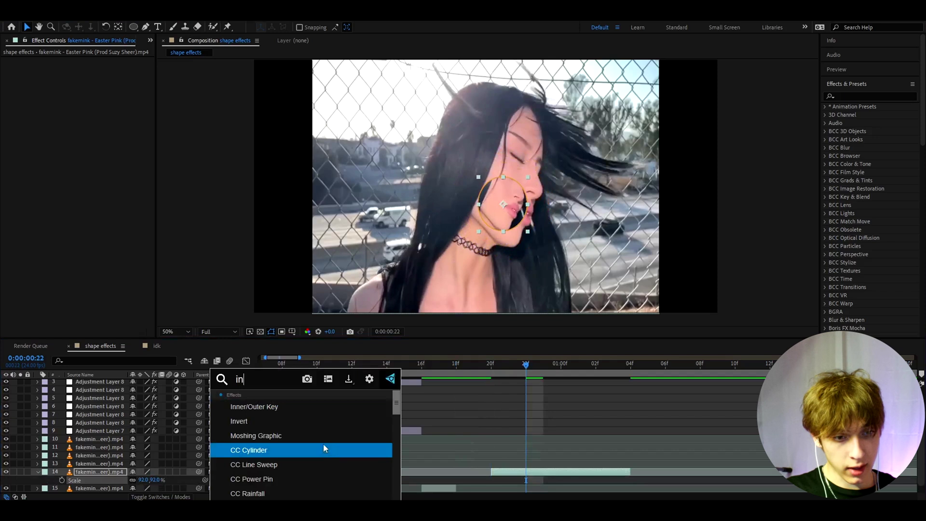
type("ve")
key("Return")
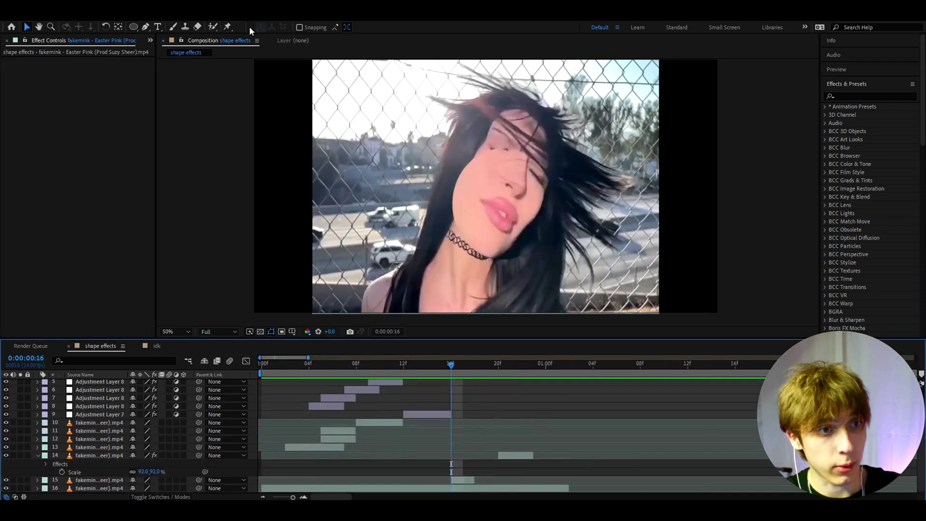
Switch the mask shape tool to Star
left_click(133, 26)
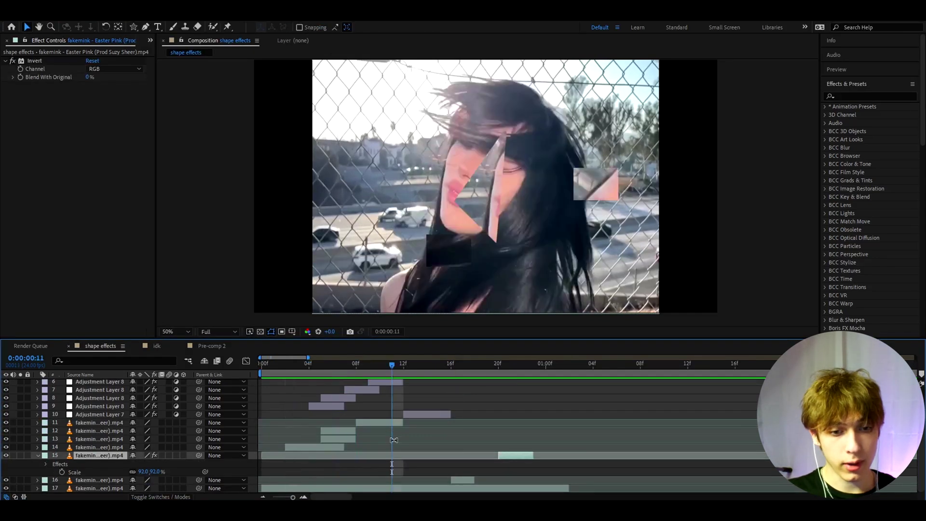
Duplicate the base clip and draw a closed triangular mask over the face on the copy with the Pen tool at 0:00:00:11
left_click(386, 489)
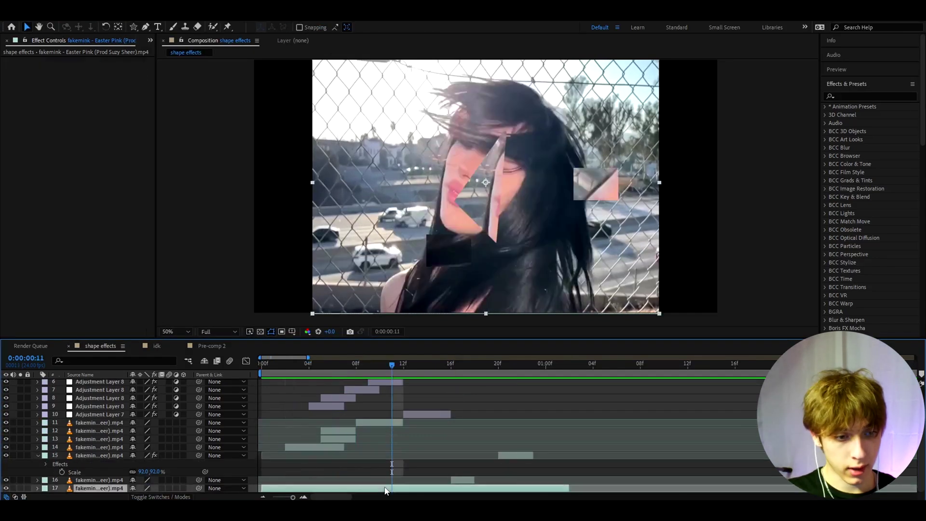
key("ctrl+d")
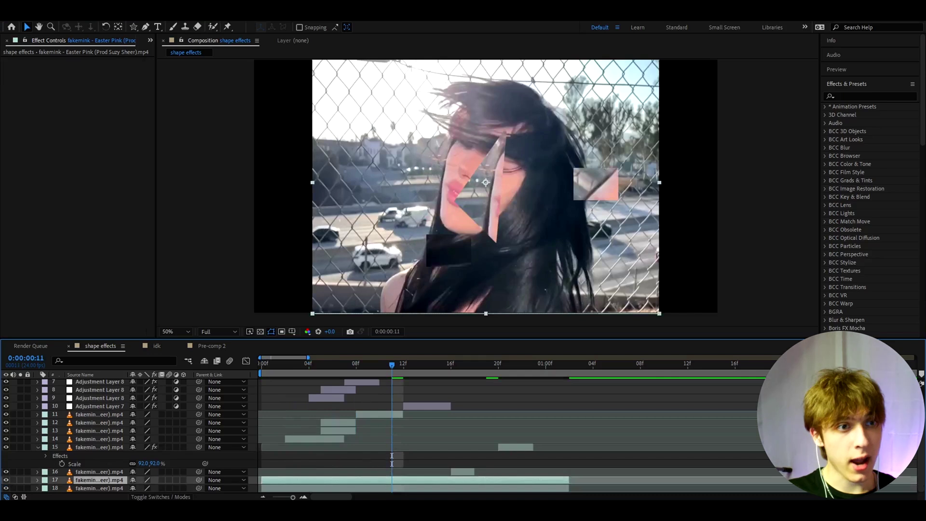
left_click_drag(138, 30, 146, 28)
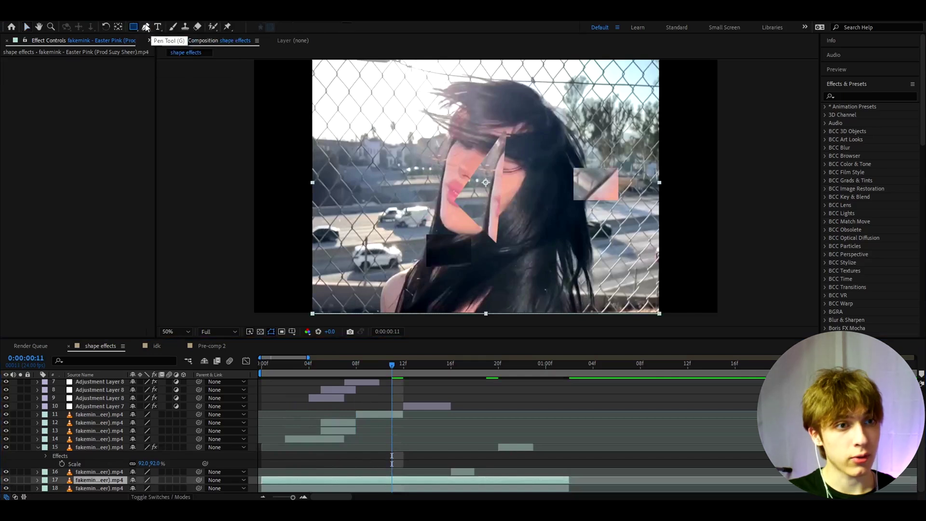
left_click(455, 70)
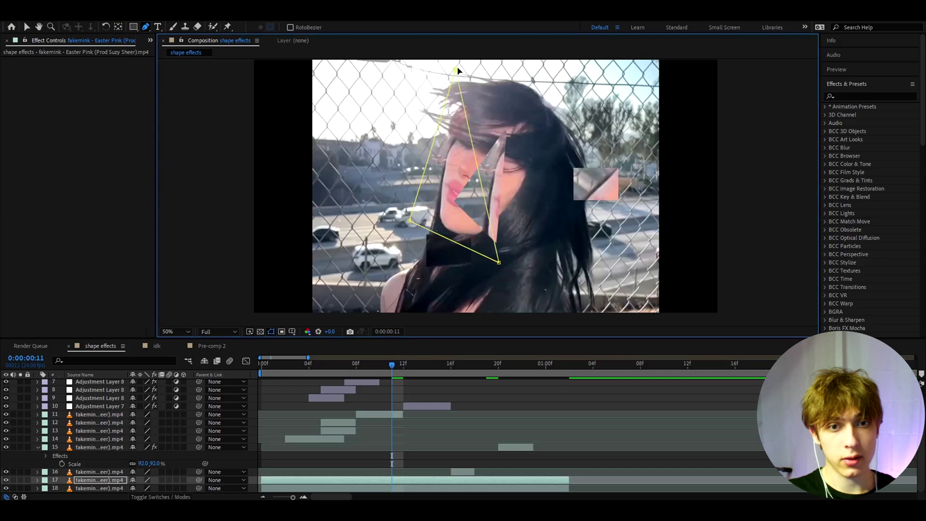
left_click(26, 26)
Shrink the triangular cutout and move it down beside the face
left_click(373, 479)
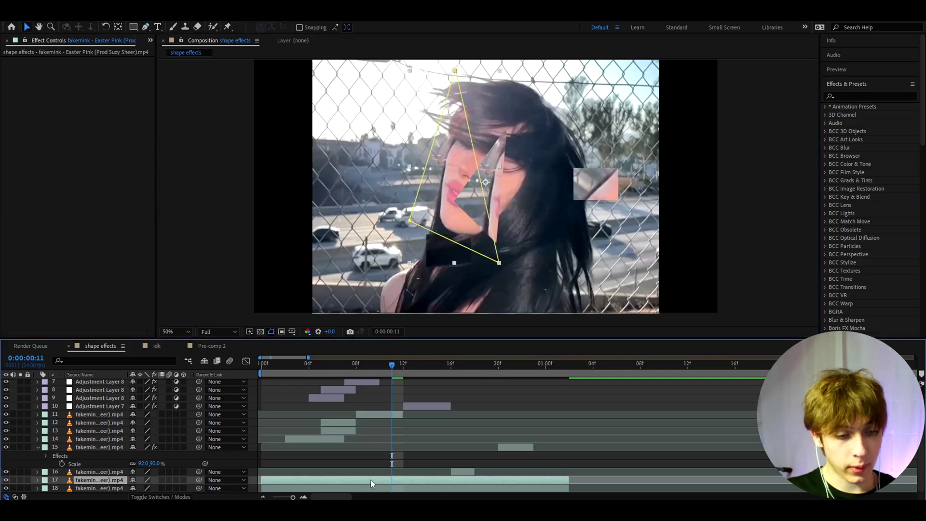
key("s")
left_click_drag(142, 489, 113, 489)
left_click_drag(463, 161, 443, 194)
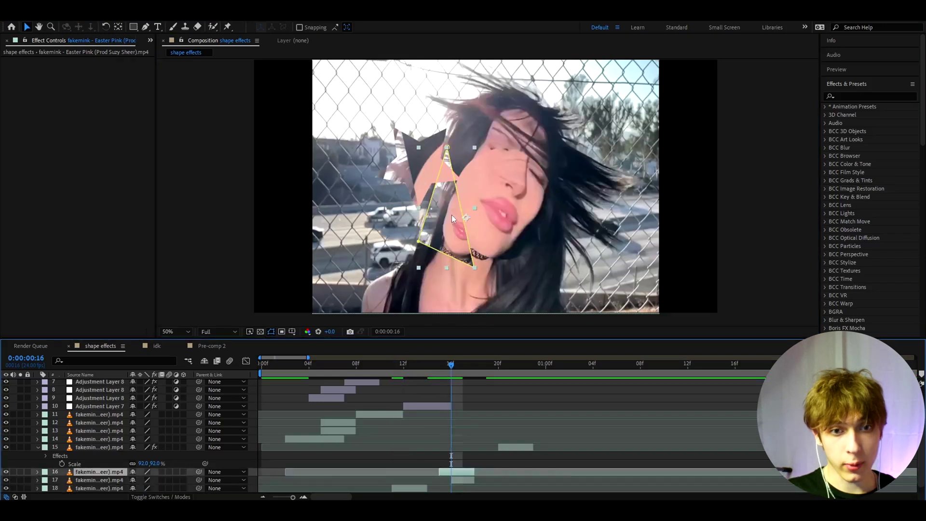
Move the triangle copy at 0:00:00:16 up over the forehead and rotate it to 166°
left_click_drag(453, 218, 493, 152)
key("r")
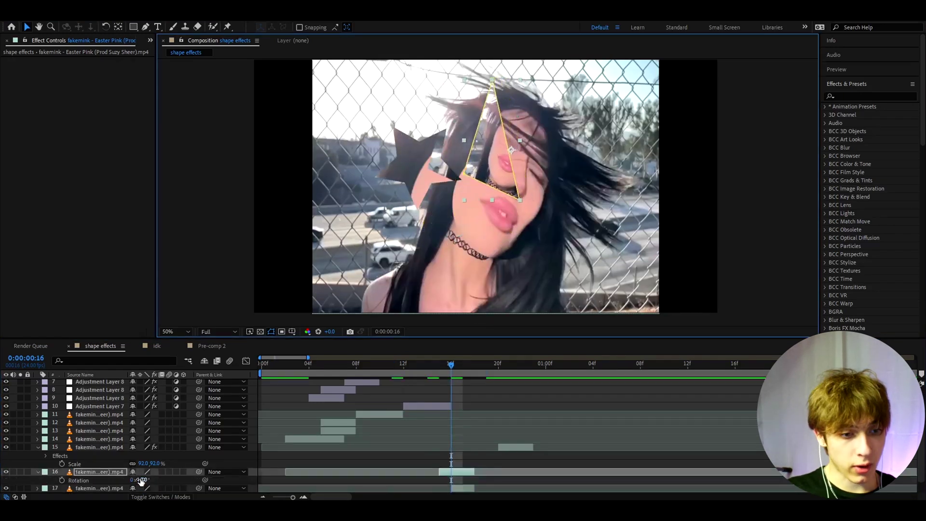
left_click_drag(141, 481, 513, 470)
Duplicate the rotated triangle cutout, start the copy at 0:00:00:19, and scale it to 215%
key("ctrl+d")
left_click(498, 369)
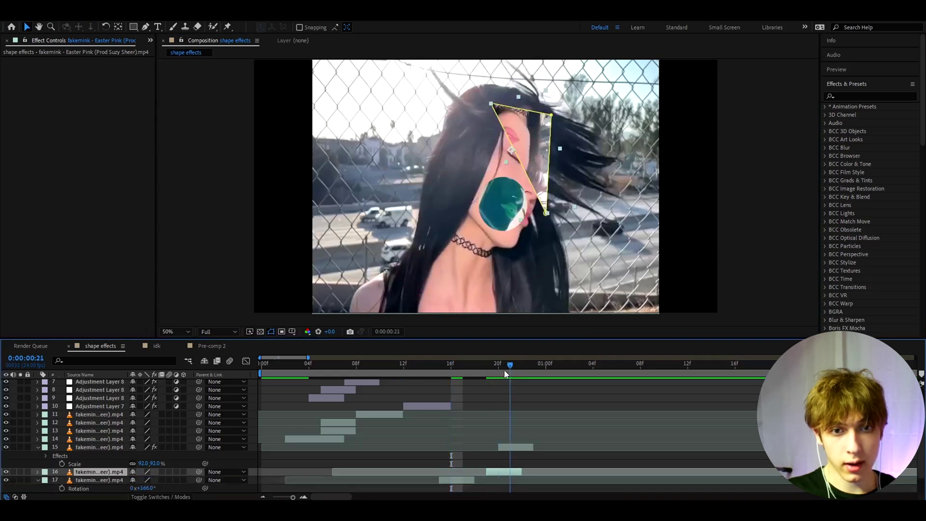
key("s")
left_click_drag(141, 480, 353, 366)
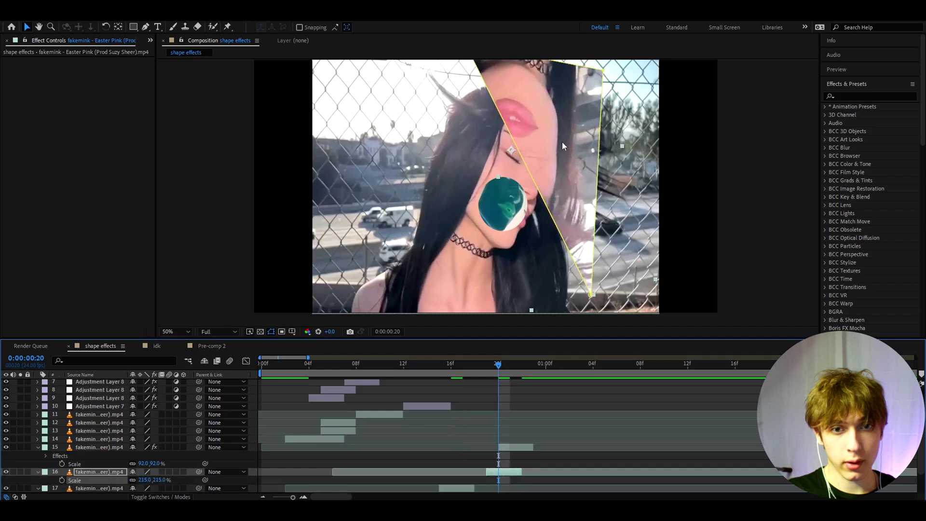
Play back the shape effects from the start and review the adjustment and cutout layers in the timeline
left_click(344, 367)
key("space")
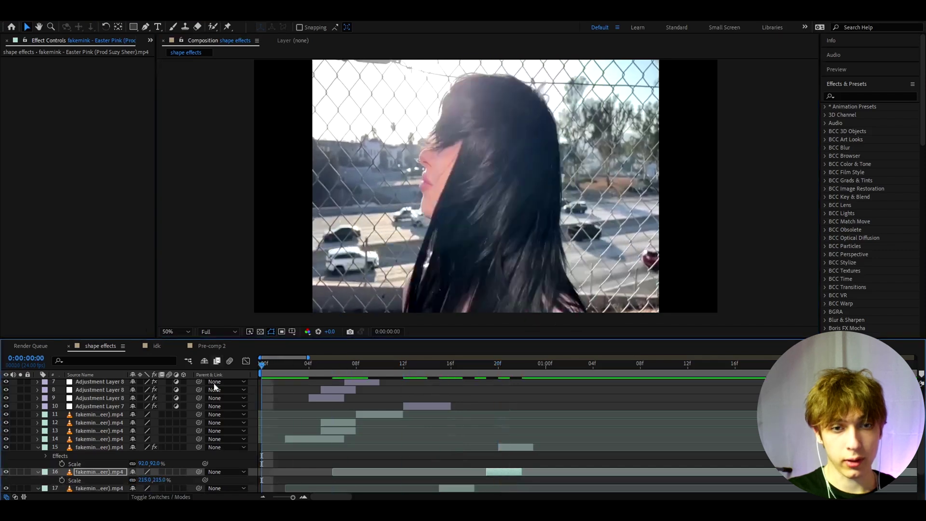
left_click_drag(420, 367, 274, 381)
scroll(379, 458, "up", 3)
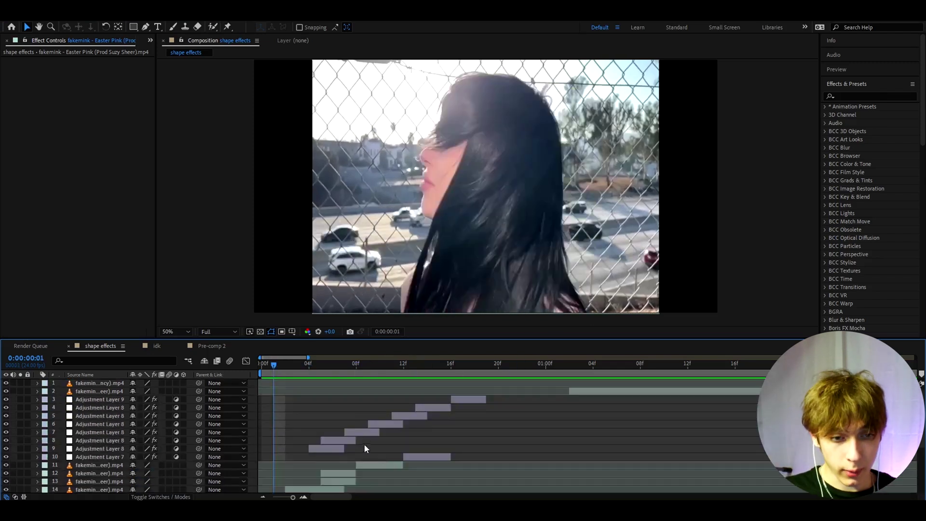
left_click(411, 457)
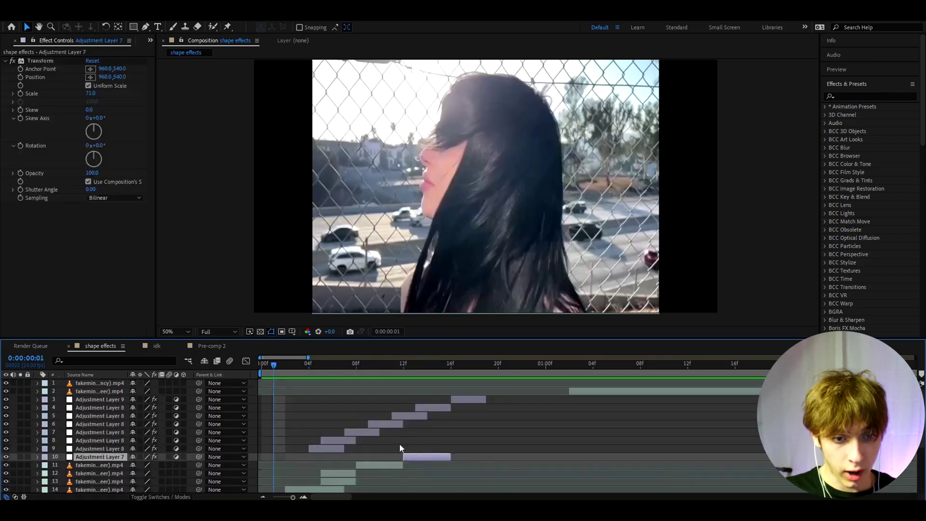
scroll(347, 424, "down", 5)
left_click(421, 477)
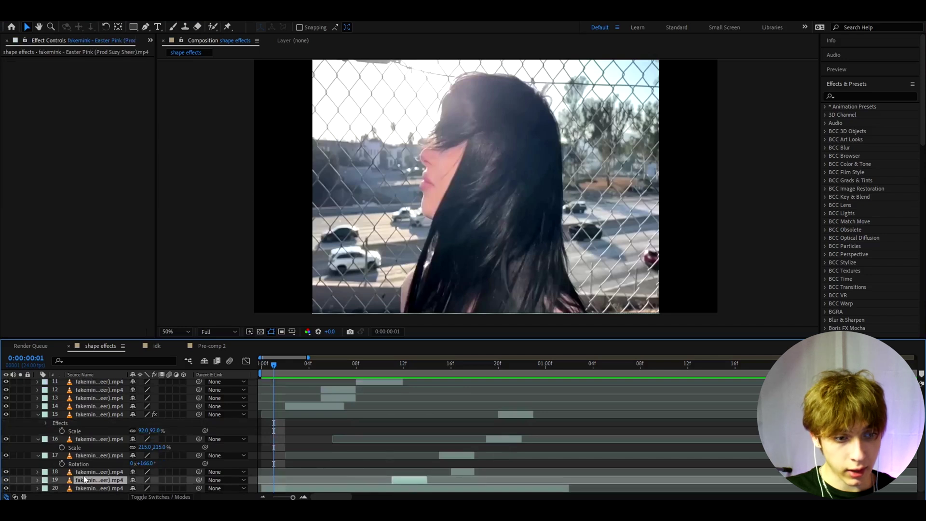
Pre-compose all the masked cutout layers above the base clip into a new composition named shapes
left_click(89, 489)
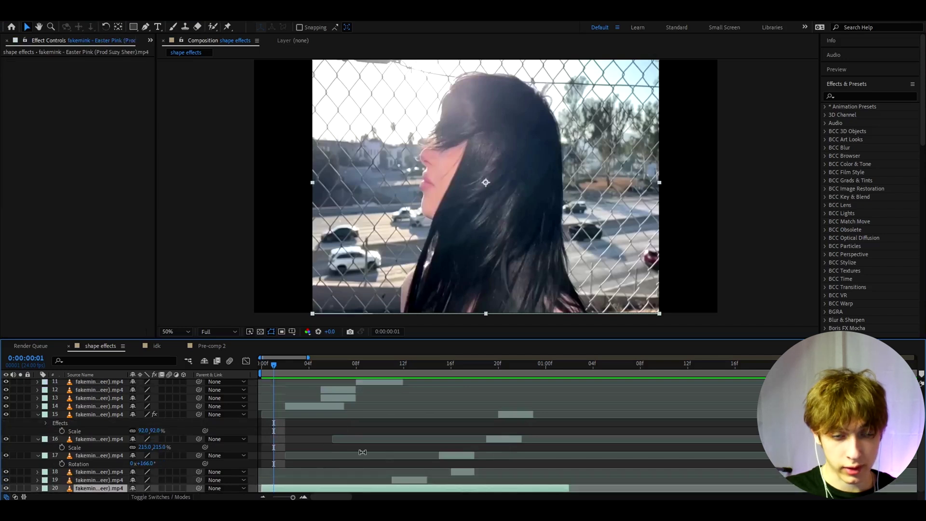
left_click(81, 480)
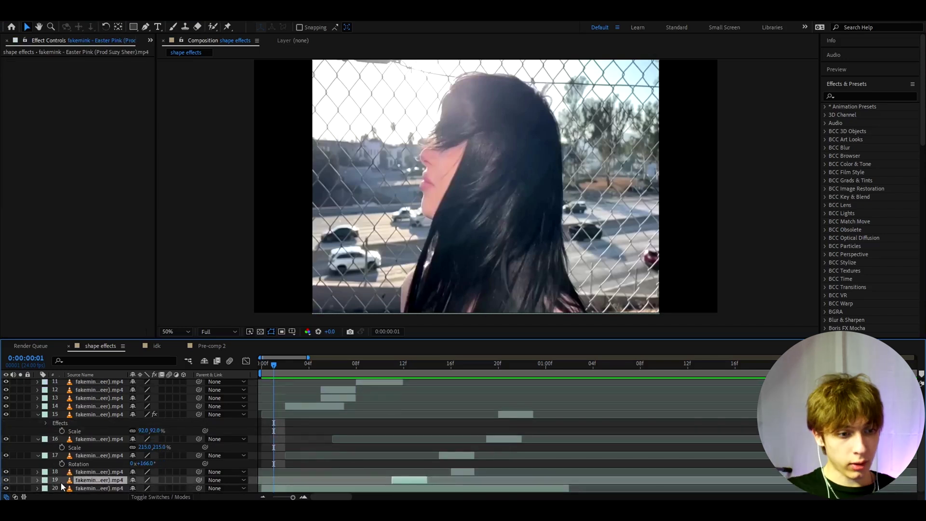
left_click_drag(60, 482, 177, 384)
scroll(342, 420, "up", 2)
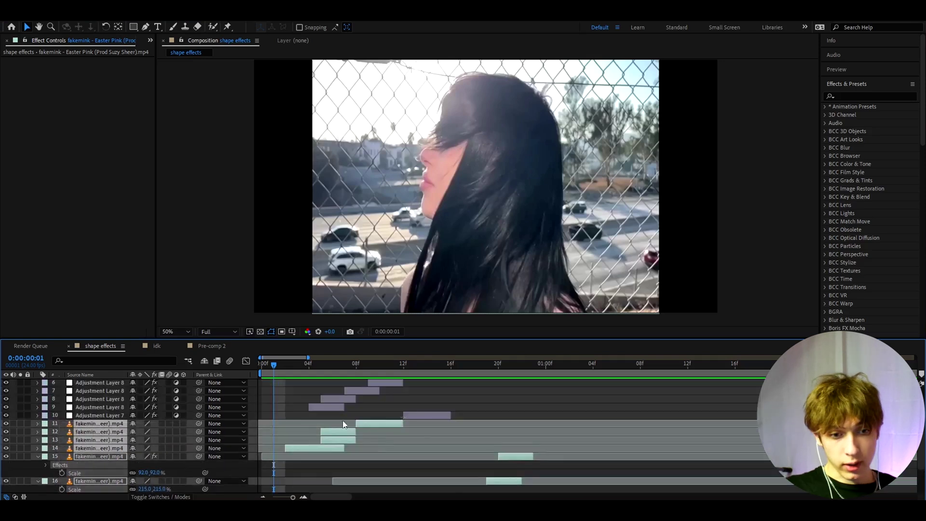
right_click(110, 423)
left_click(164, 393)
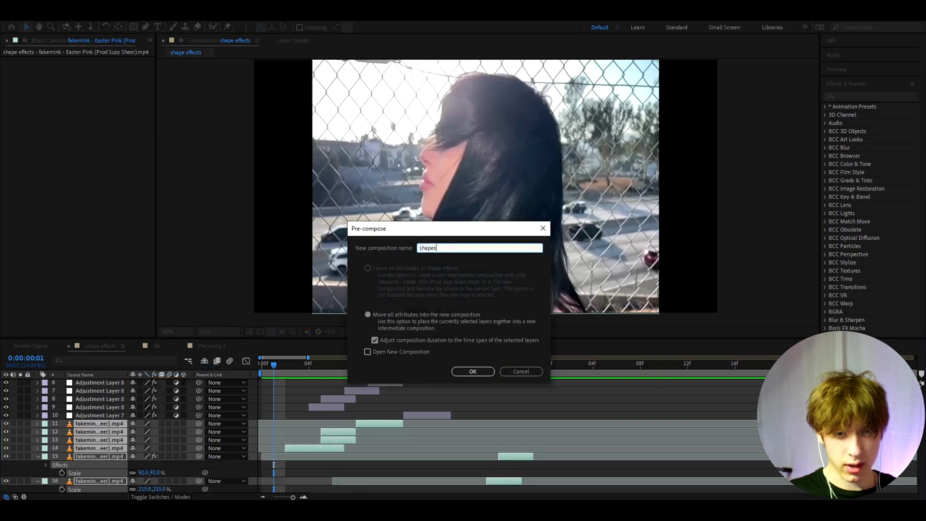
left_click(460, 372)
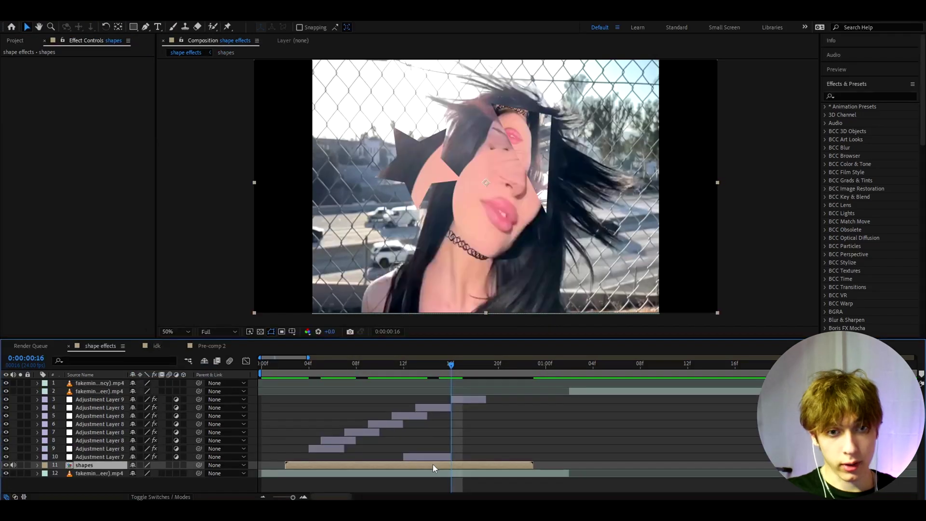
Apply Deep Glow to the shapes layer and preview the composition from the start
key("ctrl+space")
type("d")
left_click(418, 422)
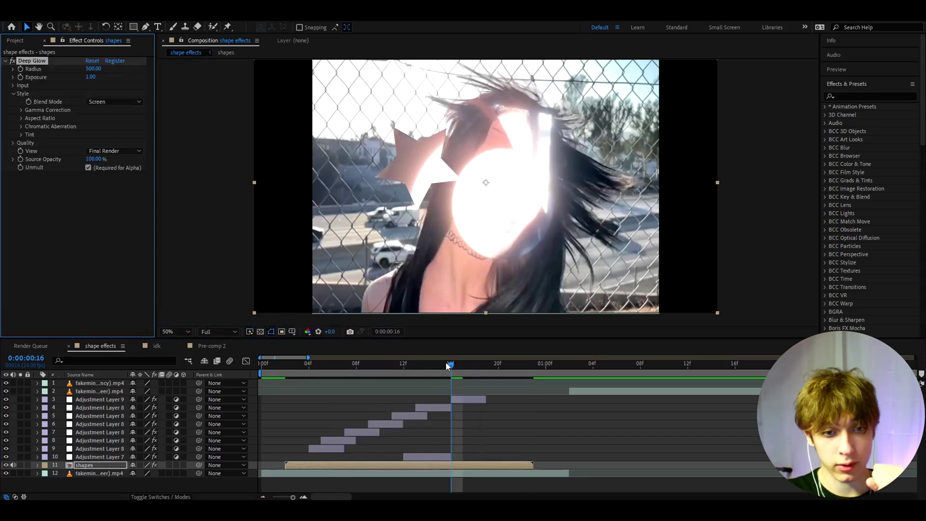
left_click_drag(447, 366, 248, 395)
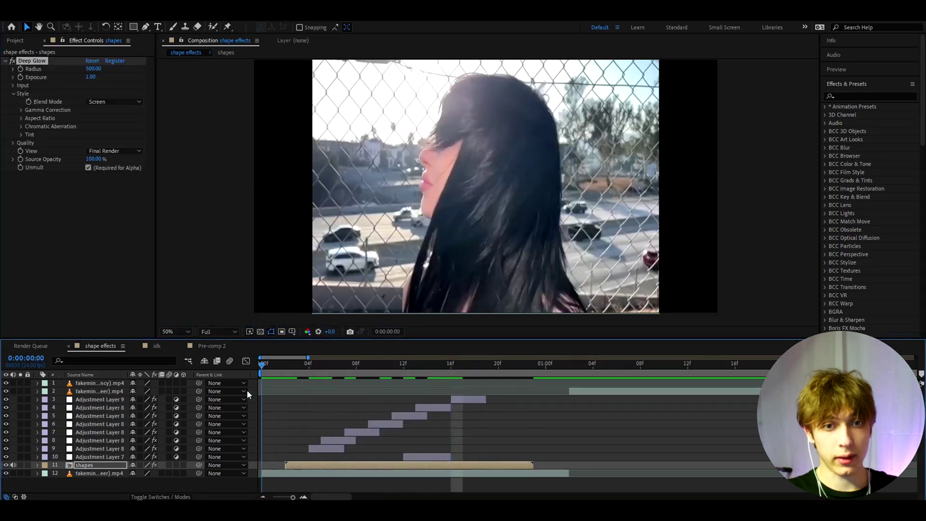
key("o")
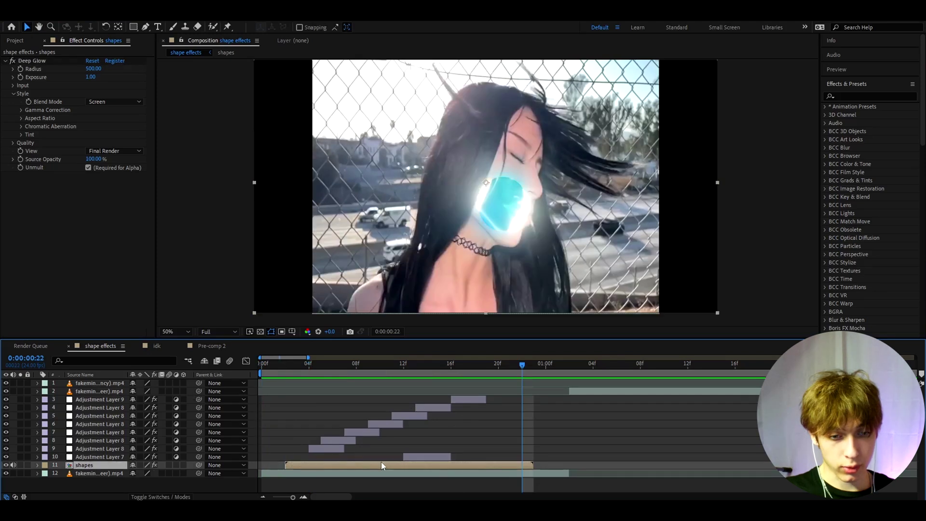
Duplicate the shapes layer and trim the copy to run from 0:00:00:23 to the next clip's start at 0:00:01:02
key("ctrl+d")
left_click_drag(348, 464, 511, 473)
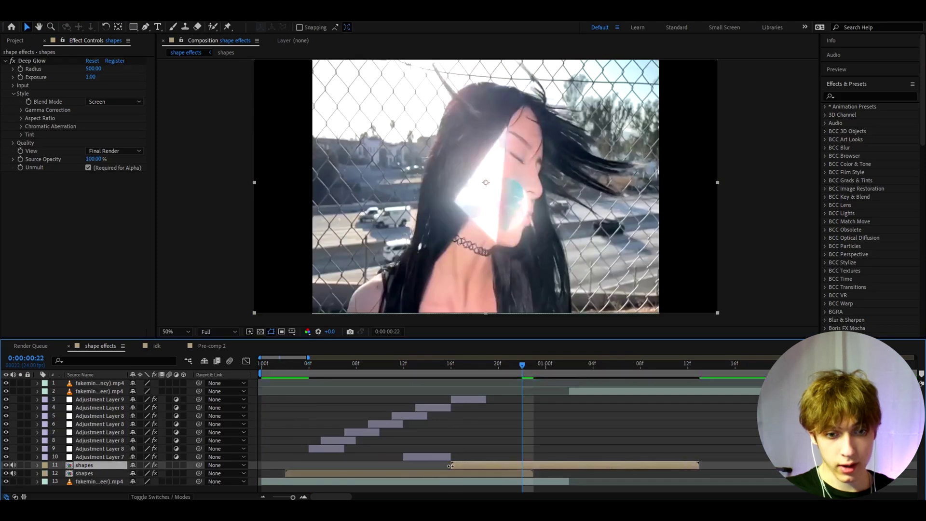
left_click_drag(451, 465, 525, 464)
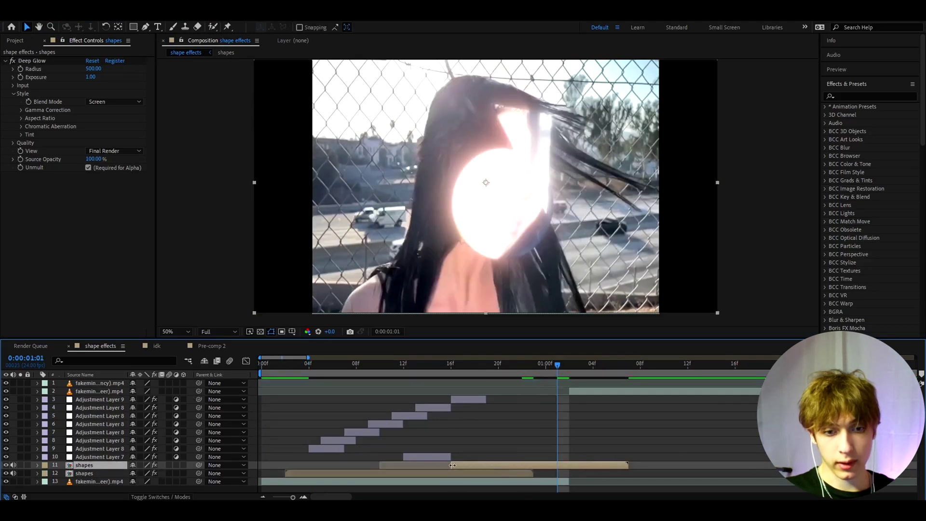
left_click_drag(453, 465, 534, 465)
left_click_drag(627, 465, 568, 467)
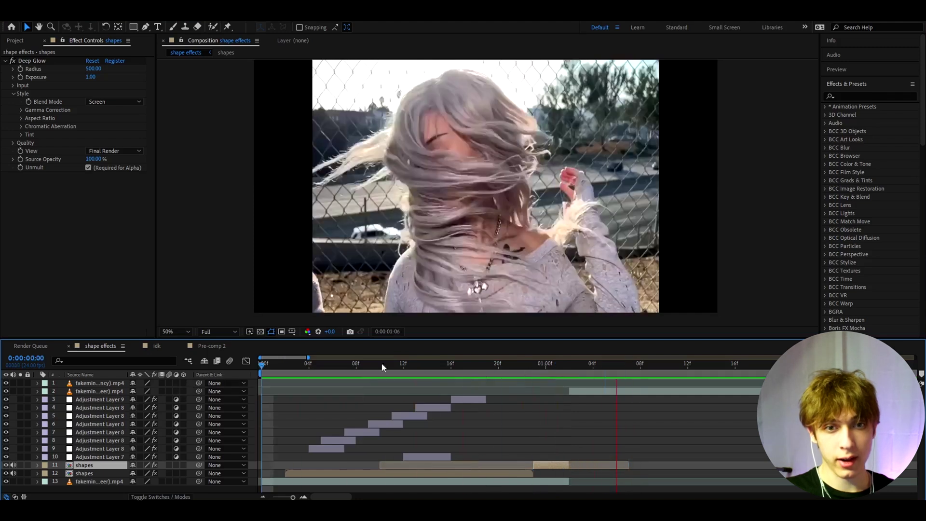
Keyframe the longer shapes layer's Deep Glow Exposure: 0 at frame 7, 1 at frames 8 and 19, 0 at frame 20
left_click(356, 365)
left_click(355, 473)
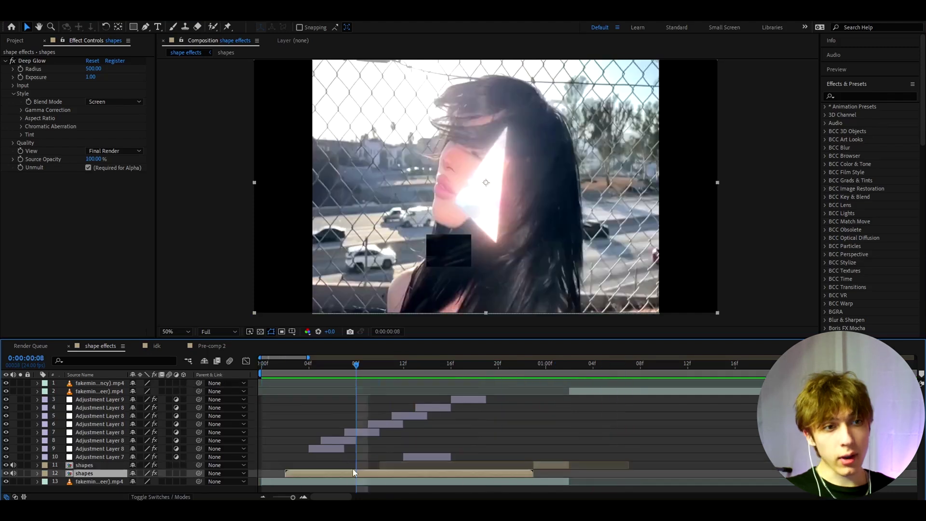
left_click(20, 82)
left_click(347, 363)
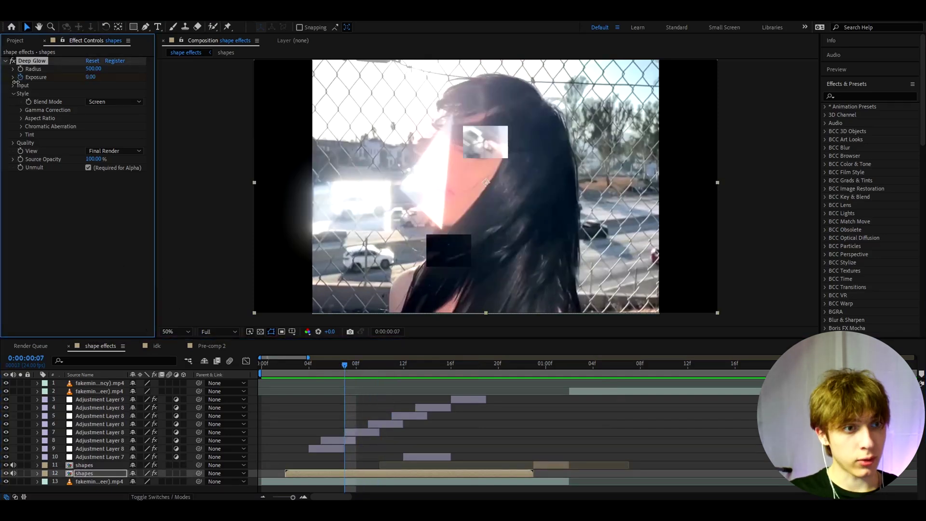
left_click_drag(354, 377, 483, 372)
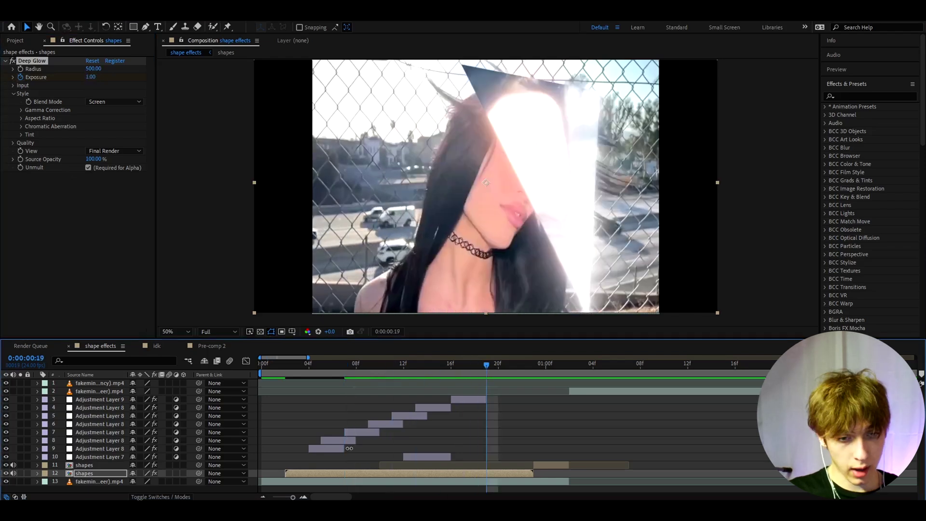
key("u")
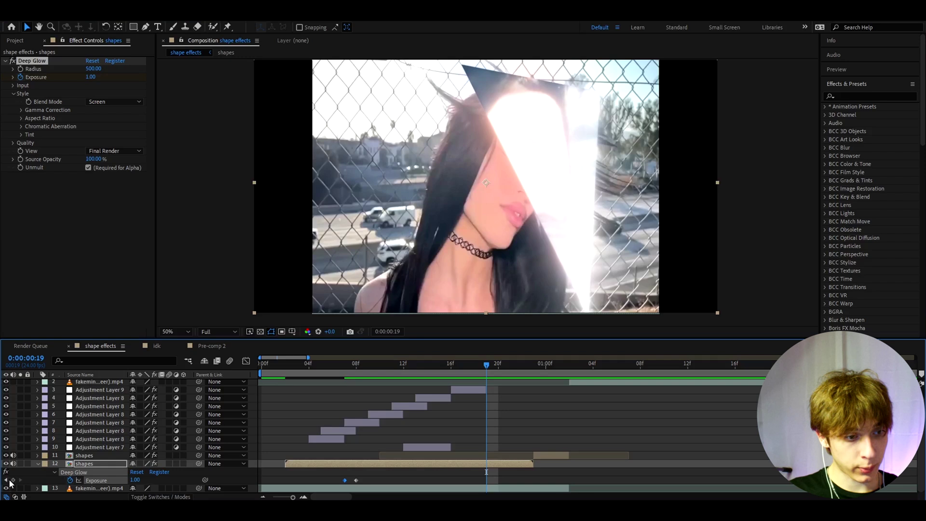
left_click(492, 363)
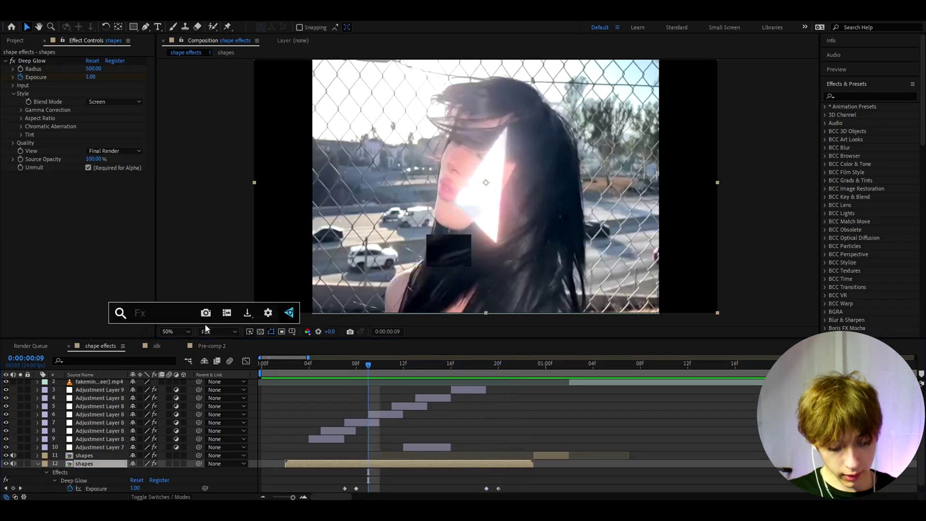
Apply S_JpegDamage to the longer shapes layer and step back to 0:00:00:05 to check it
type("s_jpeg")
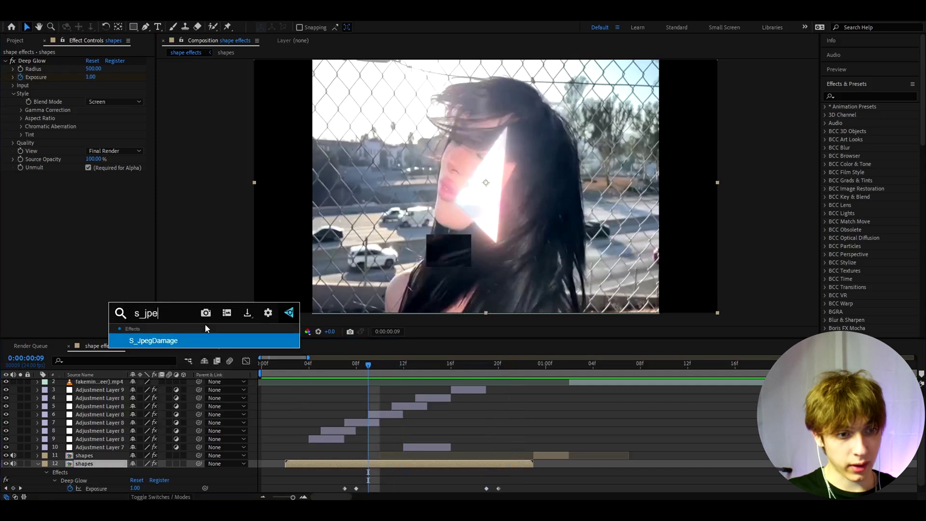
left_click(181, 345)
key("Page_Up")
key("Page_Up")
key("Page_Up")
key("Page_Up")
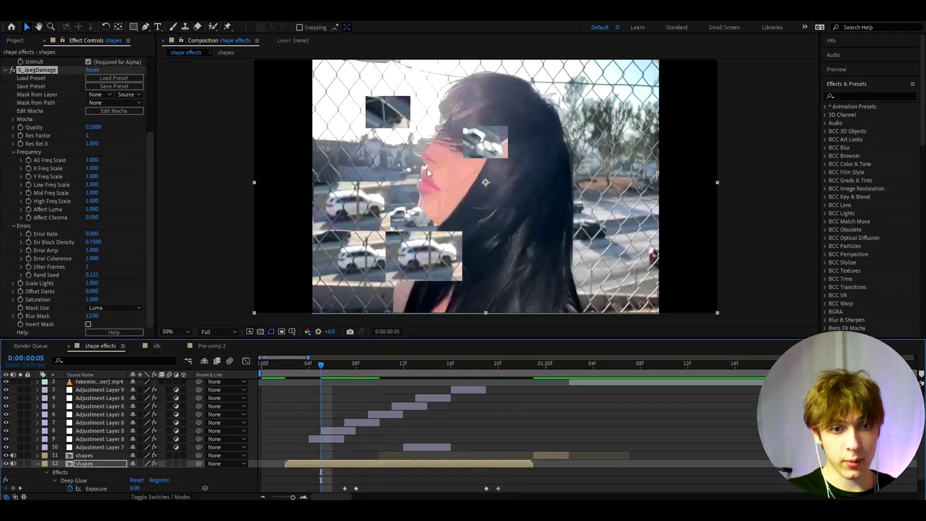
Play back the shape effects with the animated glow and JPEG damage, including once from the start
key("space")
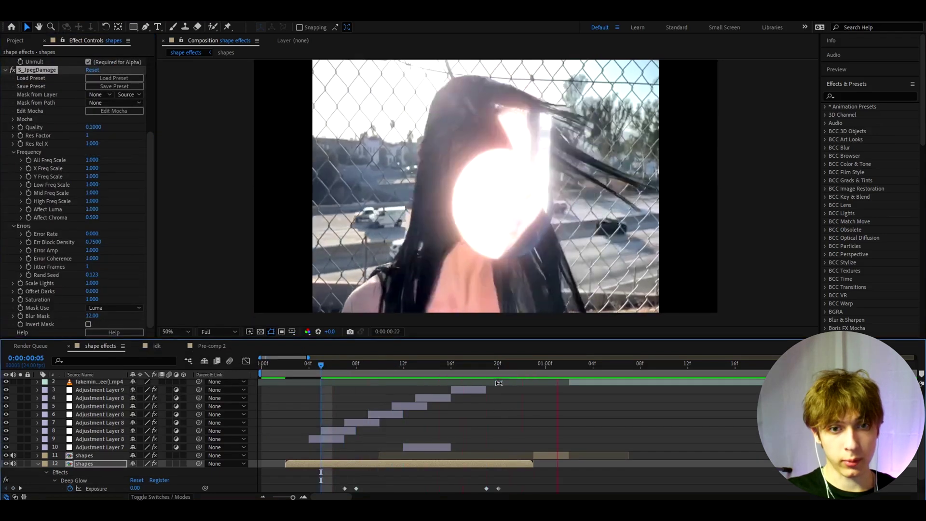
key("space")
scroll(54, 141, "up", 5)
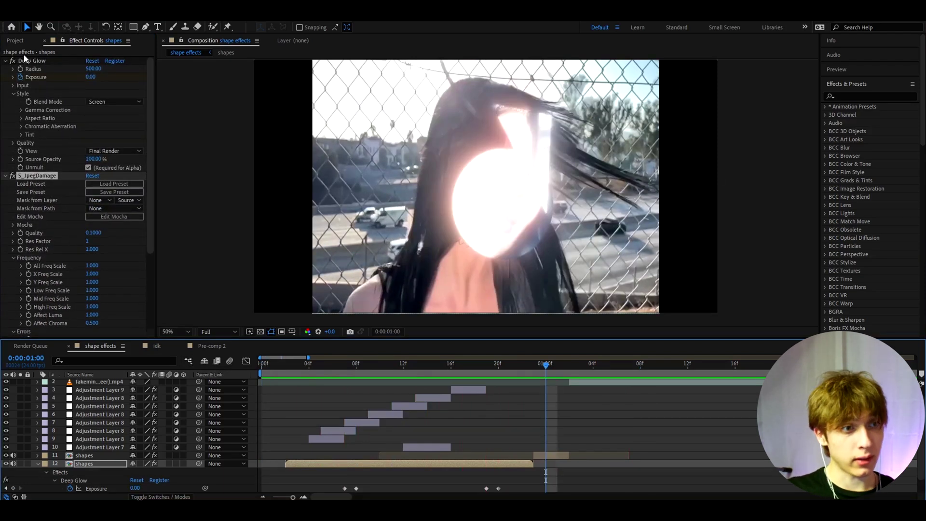
left_click(26, 60)
left_click_drag(545, 363, 207, 362)
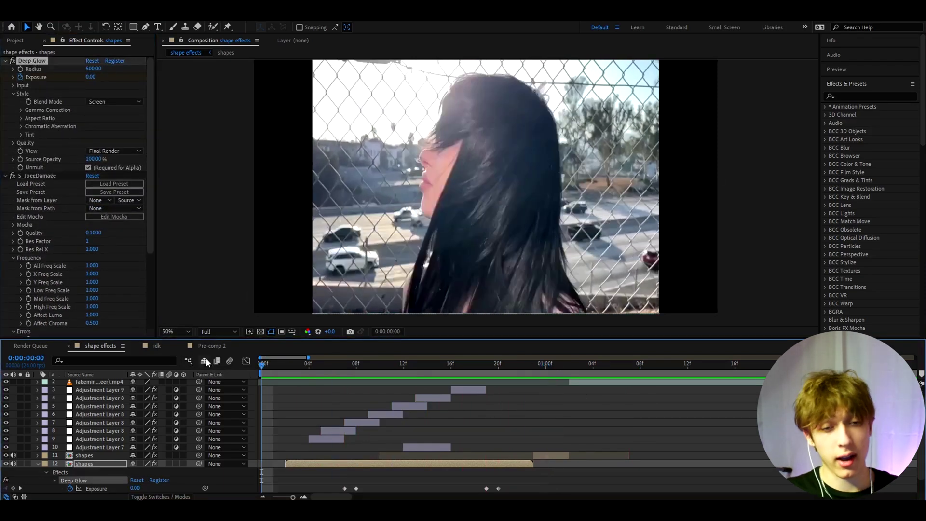
key("space")
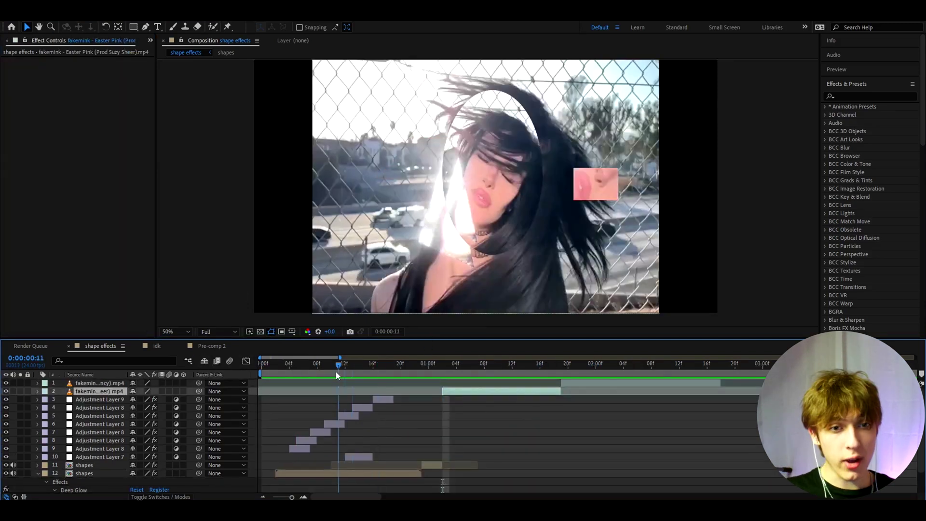
Apply the Black & White effect to the longer shapes layer and preview the composition from the start
scroll(319, 409, "down", 3)
left_click(324, 448)
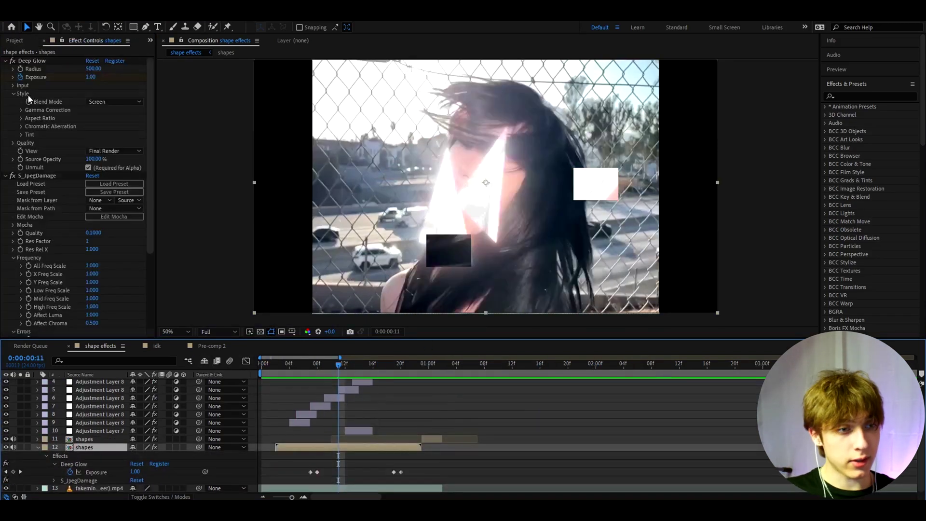
scroll(27, 94, "down", 5)
key("ctrl+space")
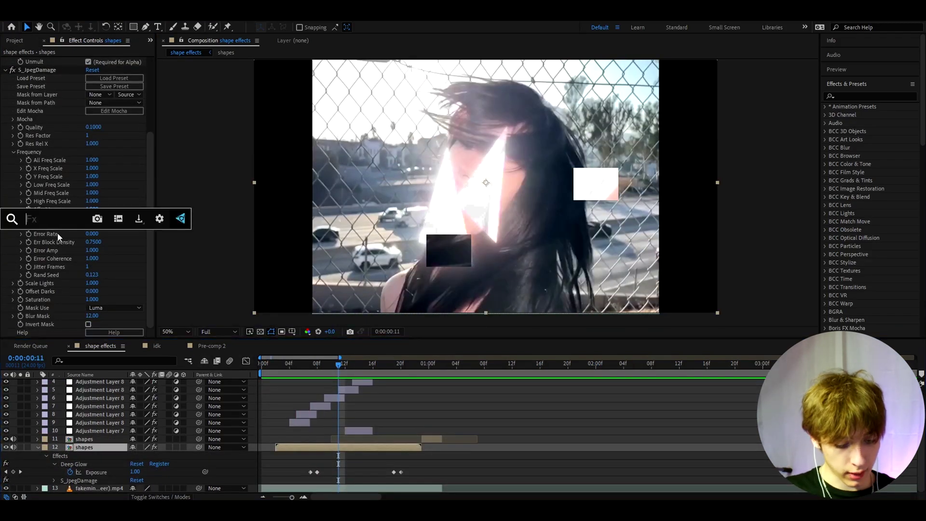
type("black")
left_click(61, 245)
key("space")
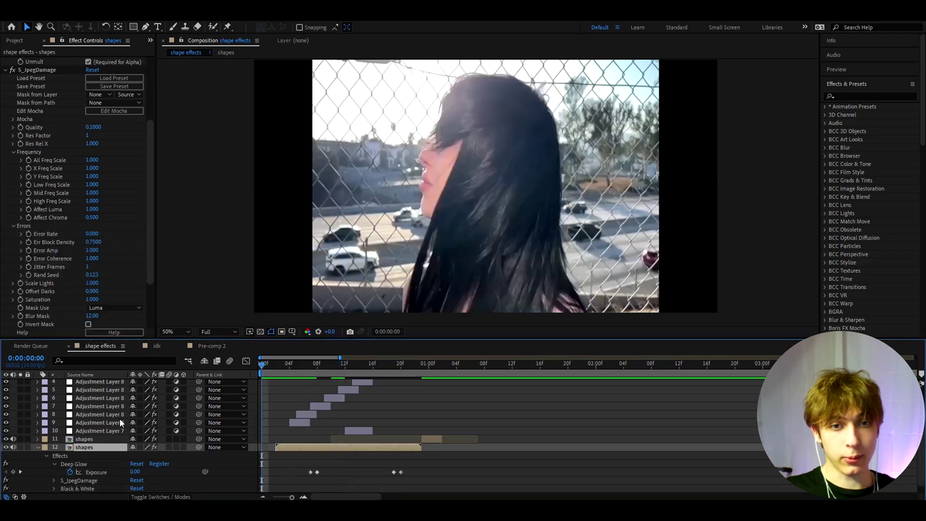
key("space")
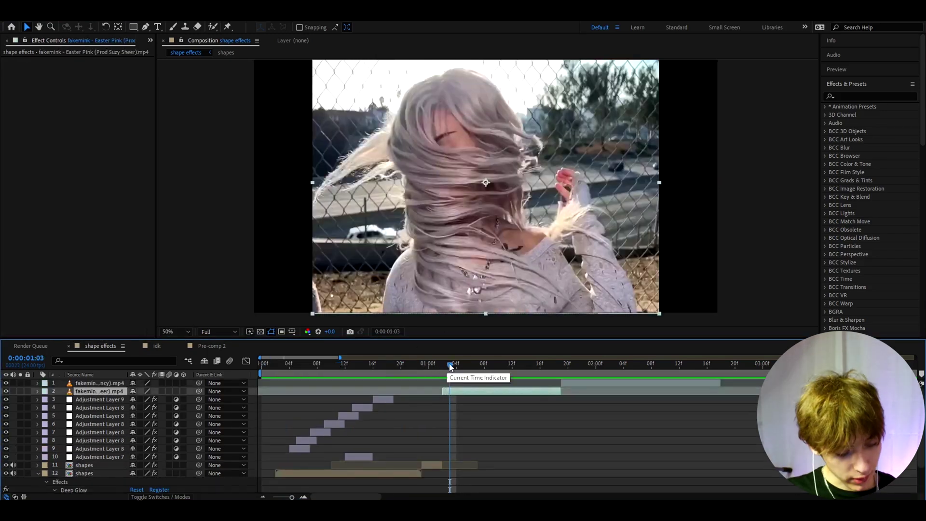
Duplicate the clip beginning at 0:00:01:02 and cut a star-shaped mask over the face on the copy
key("ctrl+d")
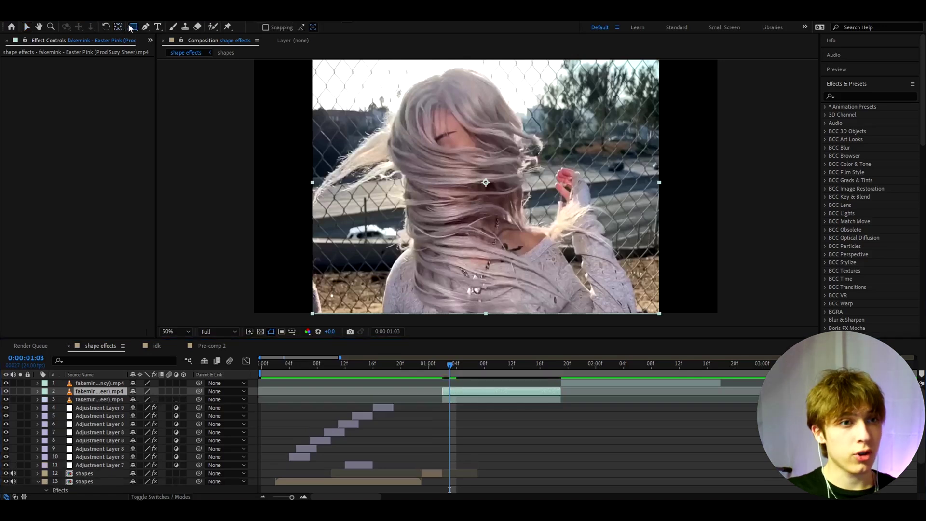
left_click(133, 26)
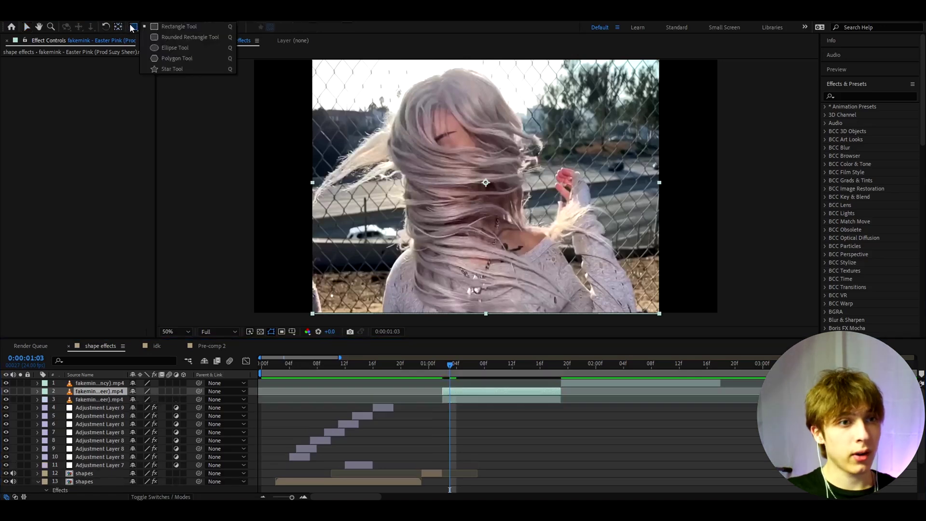
left_click(161, 67)
left_click_drag(417, 158, 470, 219)
key("v")
Offset the star cutout up beside the head and scale it to 145%
left_click(209, 420)
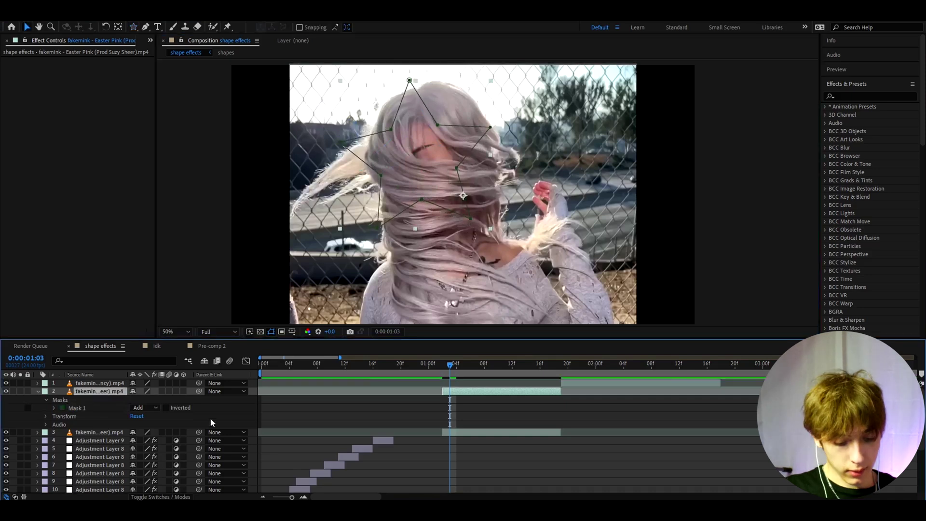
left_click_drag(416, 166, 389, 153)
key("s")
scroll(461, 395, "up", 3)
Duplicate the unmasked second clip at 0:00:01:05 and draw a rectangular mask over the face on the copy
left_click(471, 364)
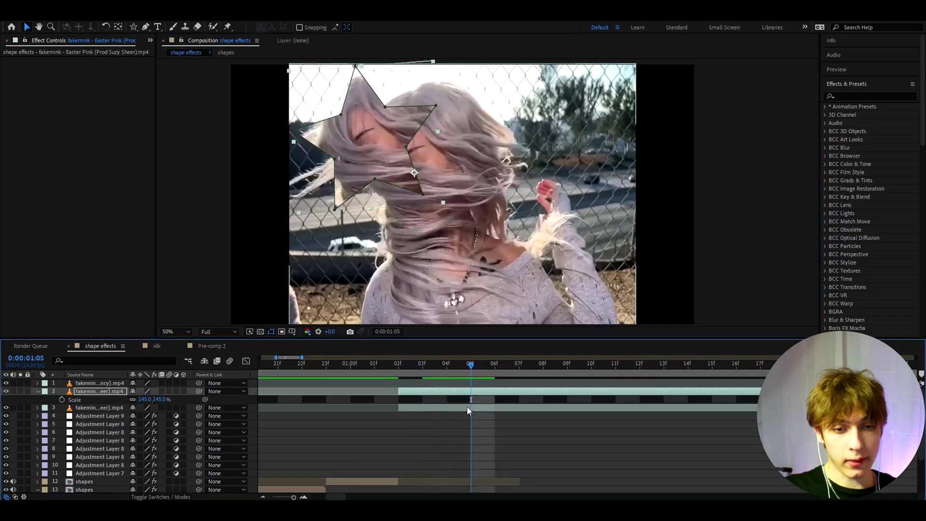
left_click(467, 407)
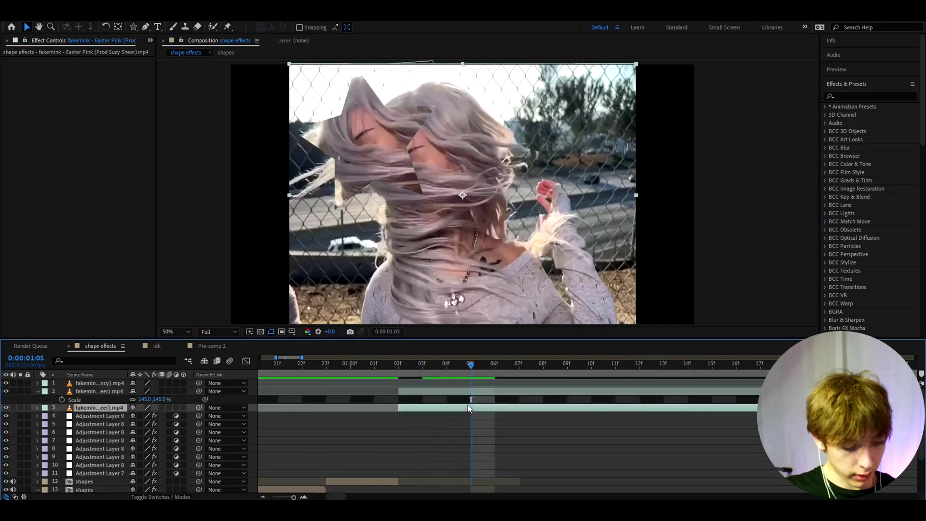
key("ctrl+d")
left_click_drag(133, 27, 153, 26)
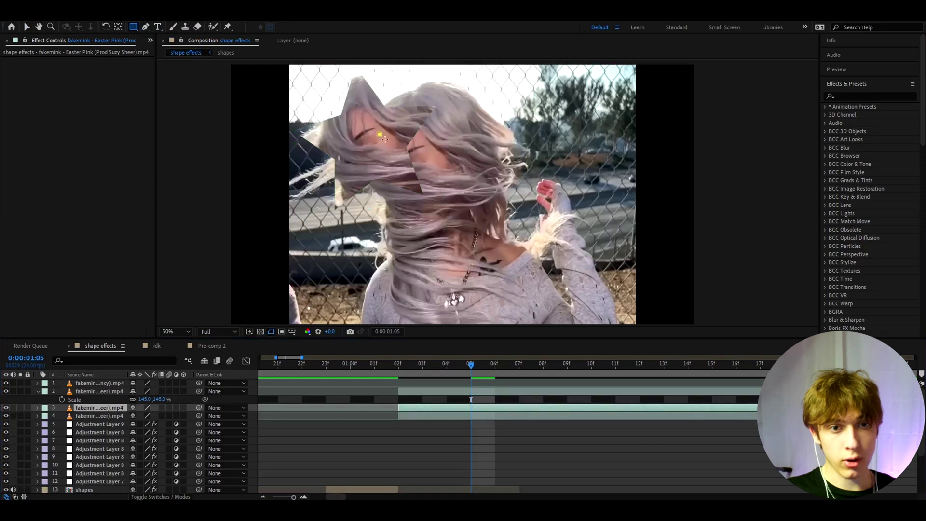
left_click_drag(380, 134, 467, 215)
Scale the rectangular cutout to 190% and trim its start to 0:00:01:05
key("s")
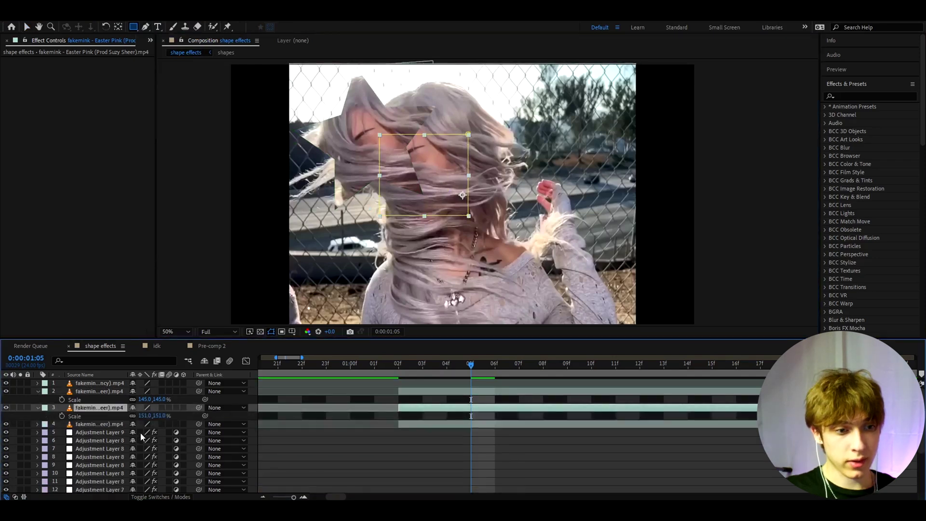
left_click_drag(145, 415, 164, 415)
key("v")
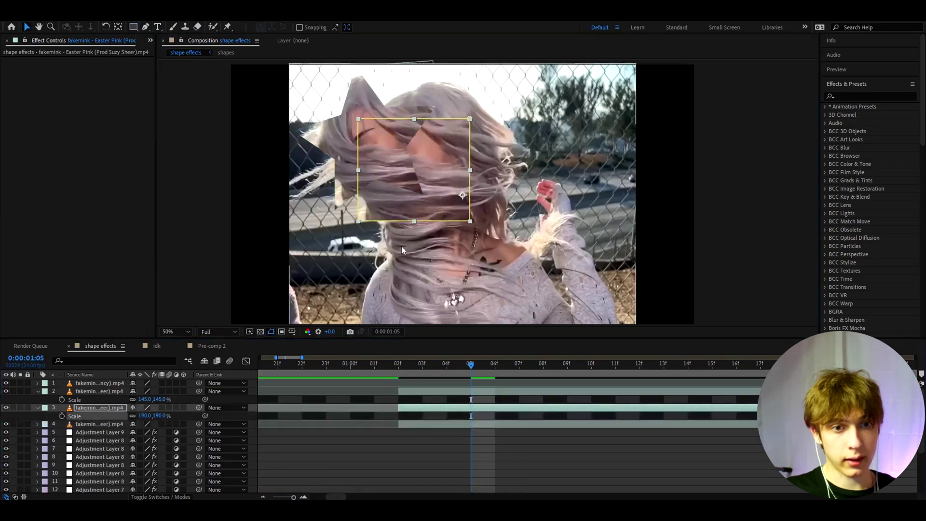
key("alt+bracketleft")
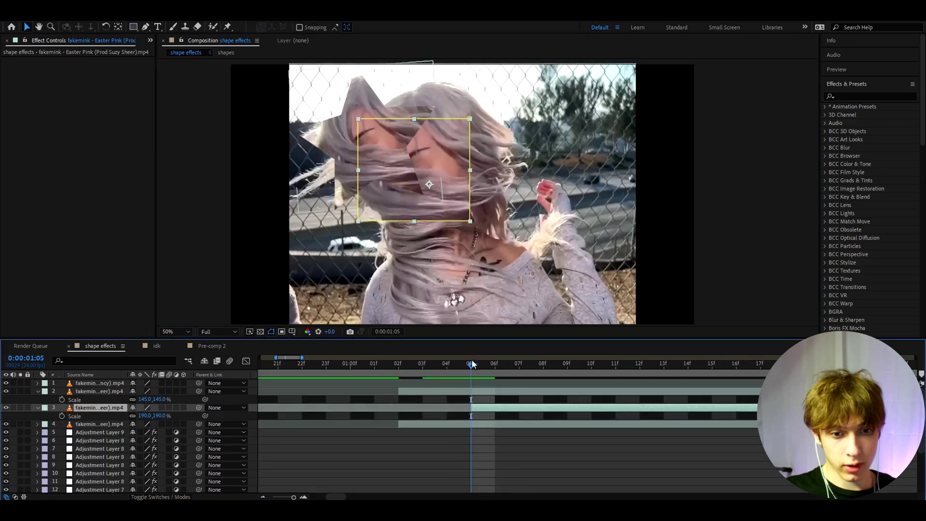
Duplicate the unmasked second clip, draw a small rectangular mask over the face on the copy, and trim its start to 0:00:01:07
key("Page_Up")
key("Page_Up")
left_click_drag(403, 373, 518, 372)
left_click(457, 426)
key("minus")
key("equal")
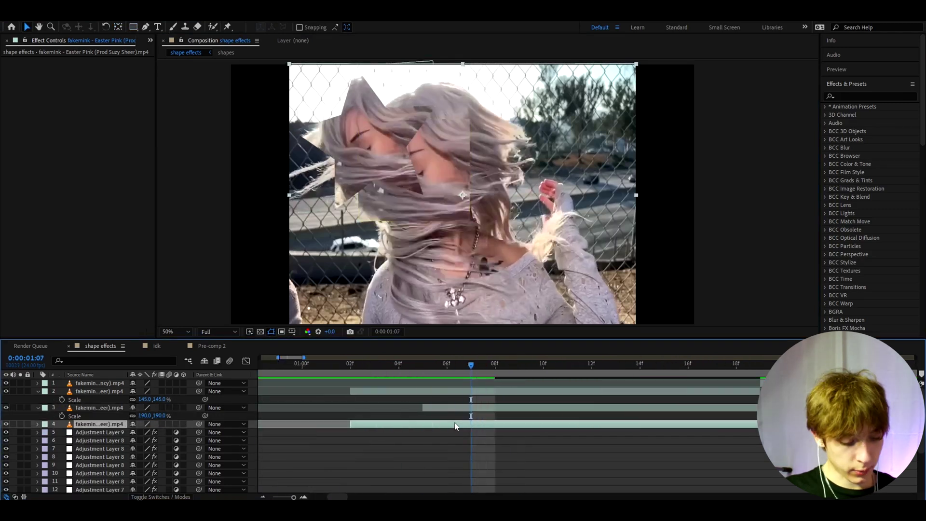
key("ctrl+bracketright")
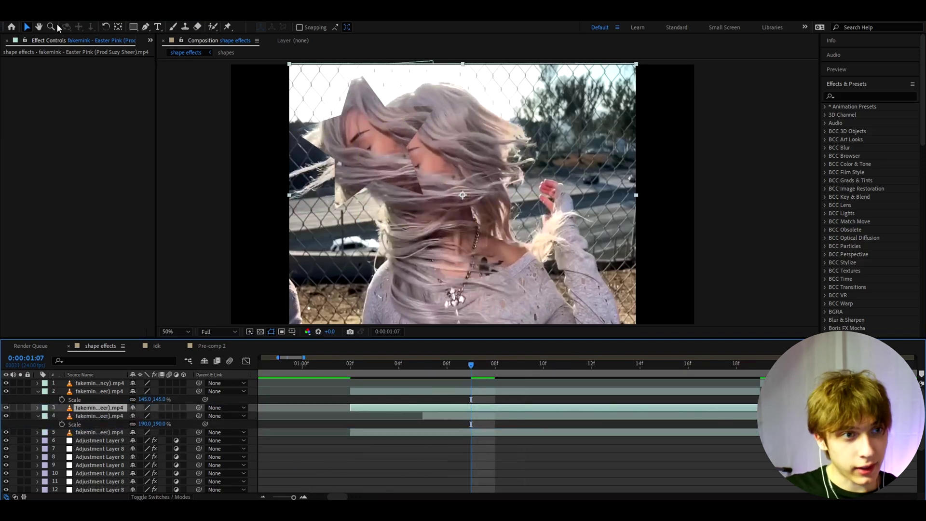
left_click(133, 27)
left_click_drag(379, 137, 439, 193)
key("v")
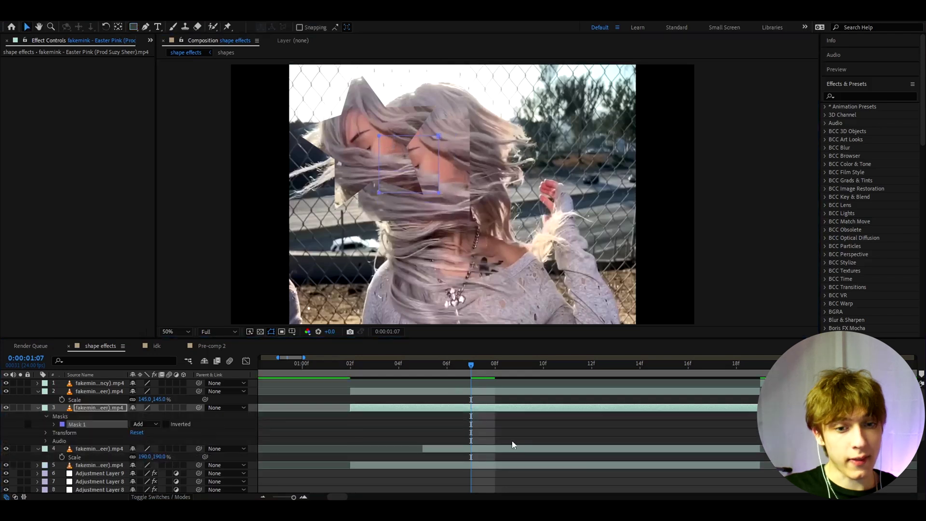
left_click(336, 406)
left_click_drag(351, 407, 471, 414)
Scale the star cutout on the second clip to 158%
key("minus")
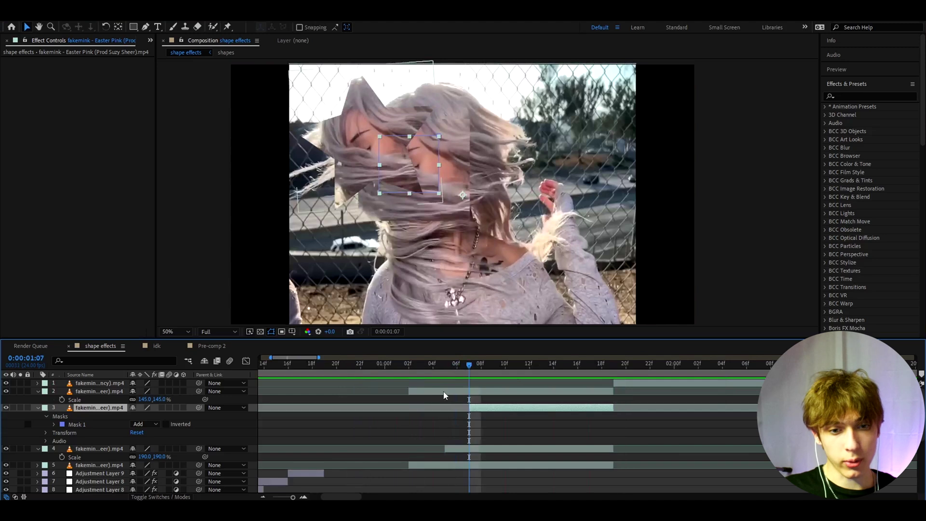
left_click(444, 391)
left_click_drag(164, 399, 170, 399)
Pre-compose the second clip's three masked cutouts, leaving the unmasked clip outside
left_click(459, 449)
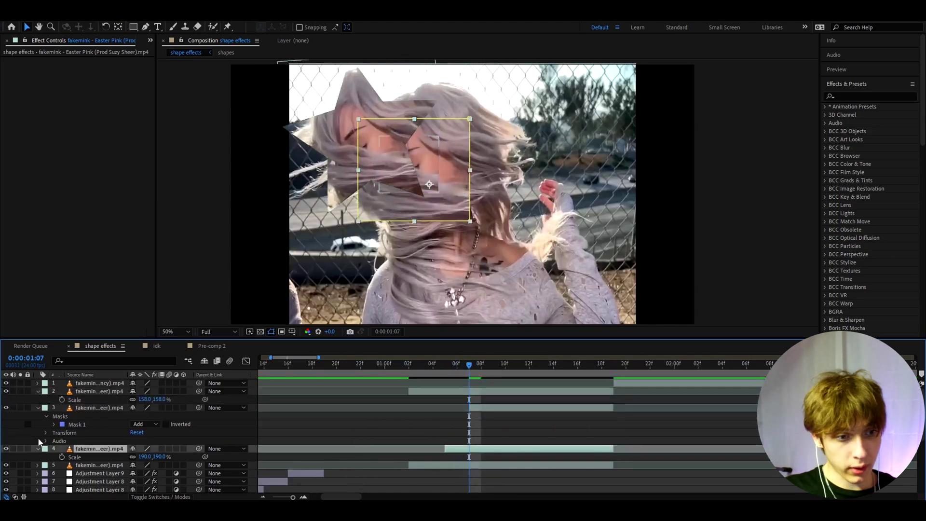
left_click_drag(60, 449, 108, 394)
right_click(103, 393)
left_click(135, 339)
left_click(471, 370)
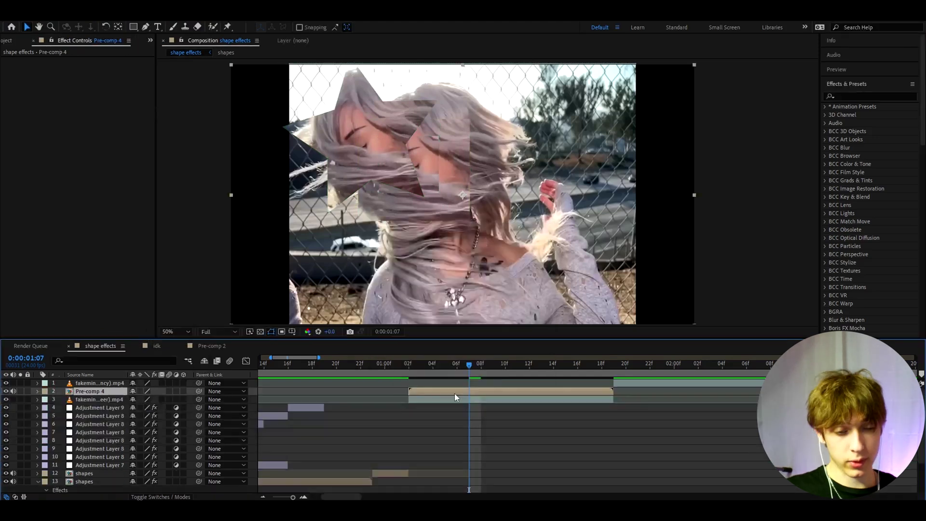
Apply Deep Glow to the second clip's pre-composed cutouts
key("ctrl+space")
type("deep")
key("Return")
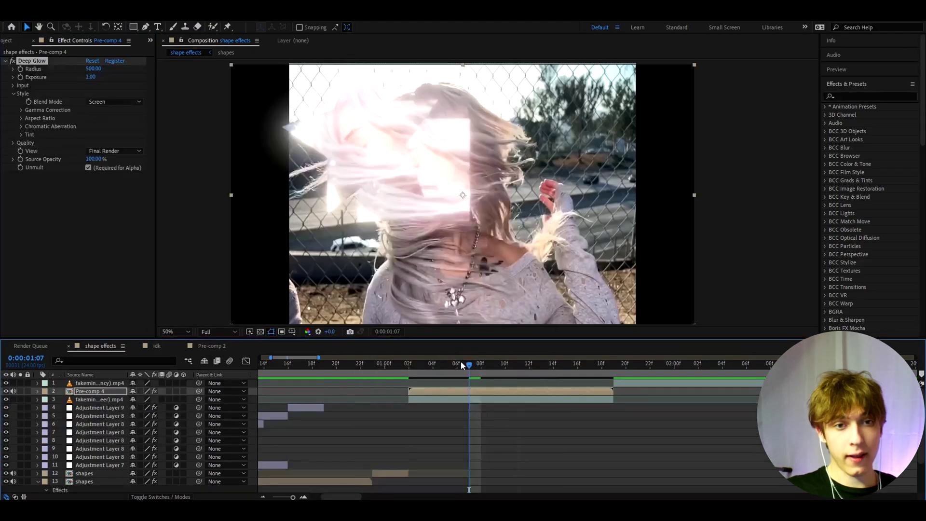
left_click_drag(461, 363, 314, 382)
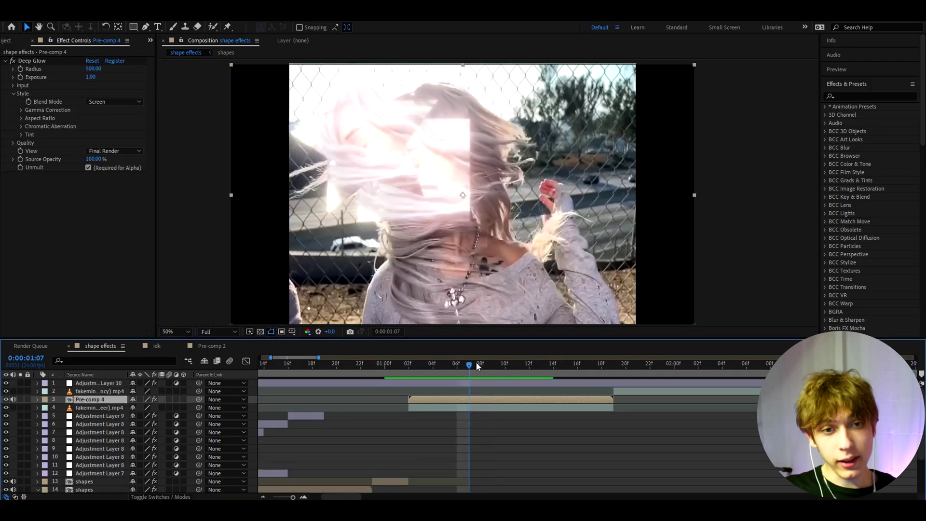
Split the second clip's glowing pre-comp at 0:00:01:08 and apply Turbulent Displace to the second part
left_click_drag(477, 364, 498, 377)
key("ctrl+shift+d")
key("ctrl+space")
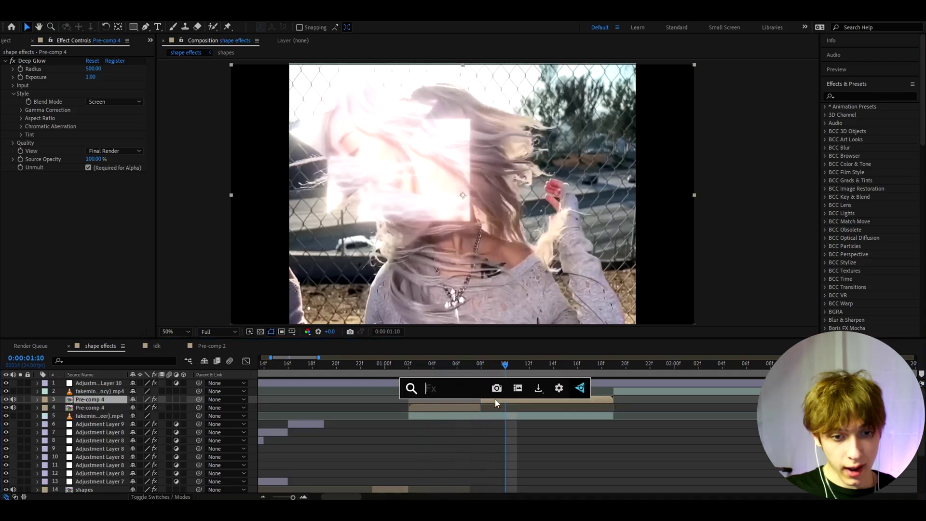
type("turbu")
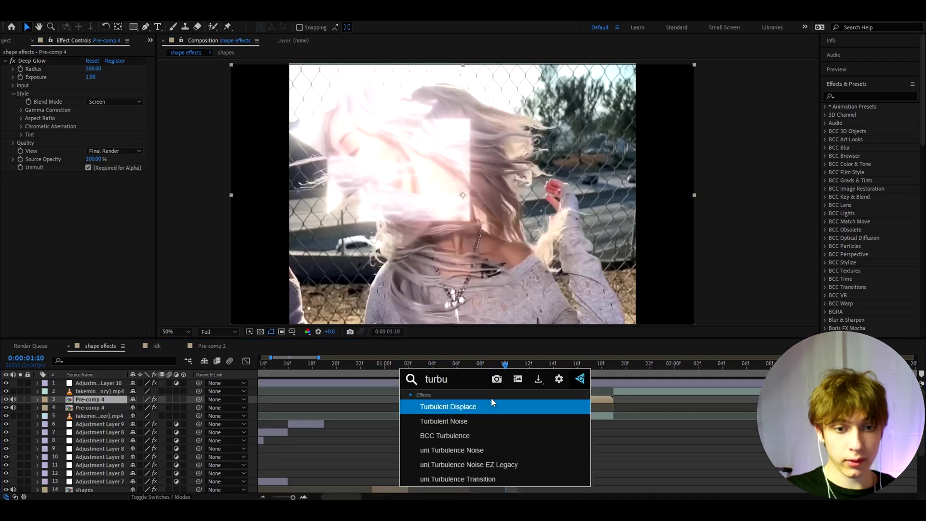
left_click(442, 407)
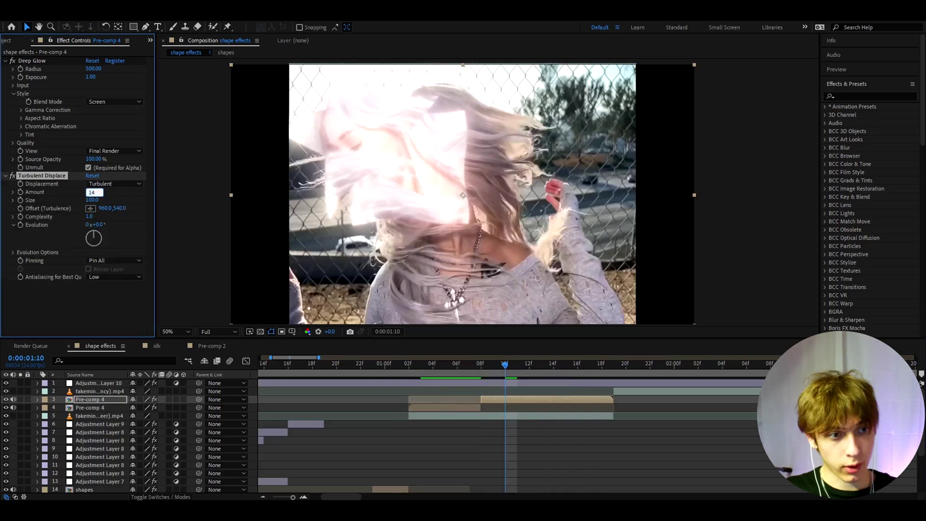
Set the Turbulent Displace amount to 1440 and shift the distorted cutouts slightly right and down in the frame
key("Return")
left_click_drag(436, 193, 485, 209)
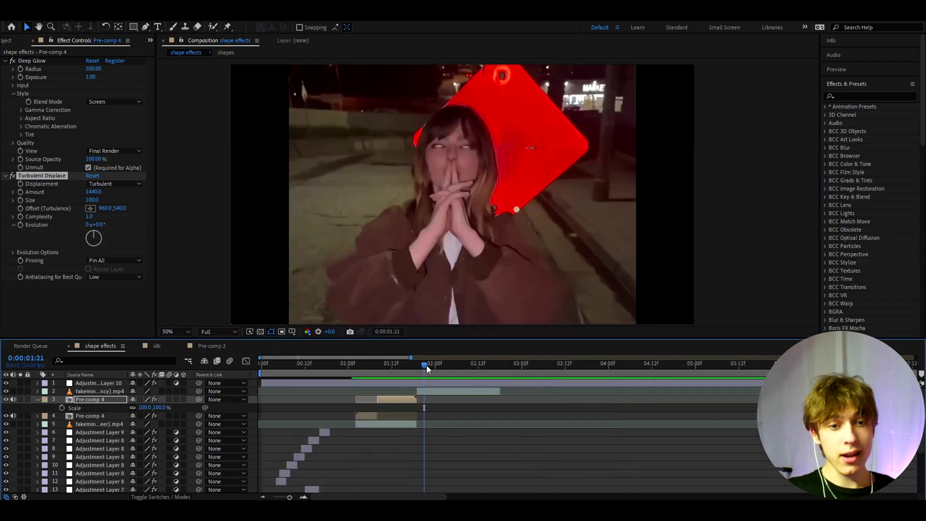
left_click_drag(427, 369, 296, 383)
Apply Turbulent Displace with an amount of 1440 to the first clip's shapes pre-comp that already has glow and JPEG damage
scroll(289, 420, "down", 4)
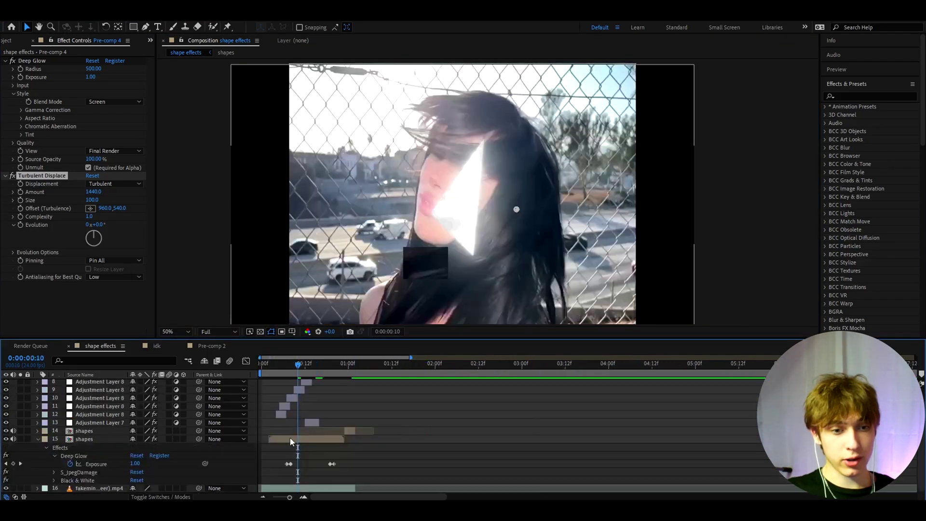
left_click(290, 439)
key("ctrl+space")
type("tur")
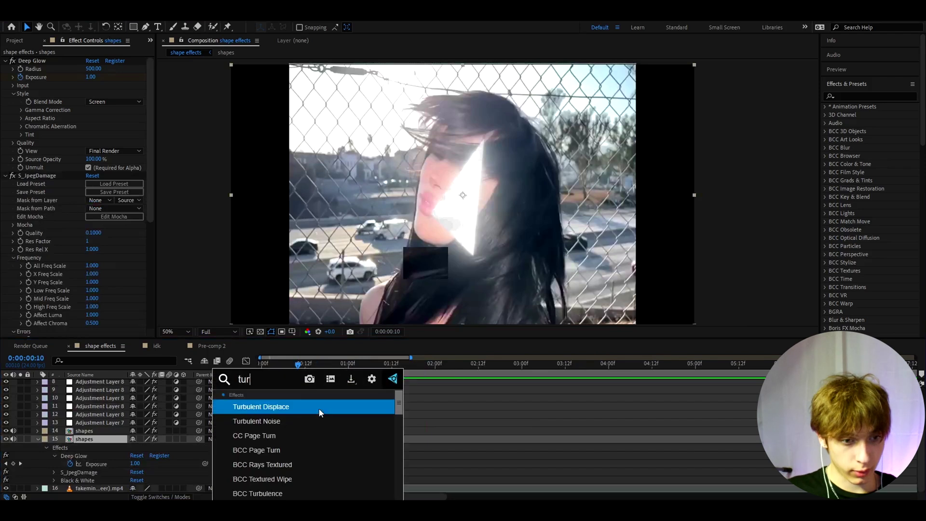
key("Return")
left_click(92, 248)
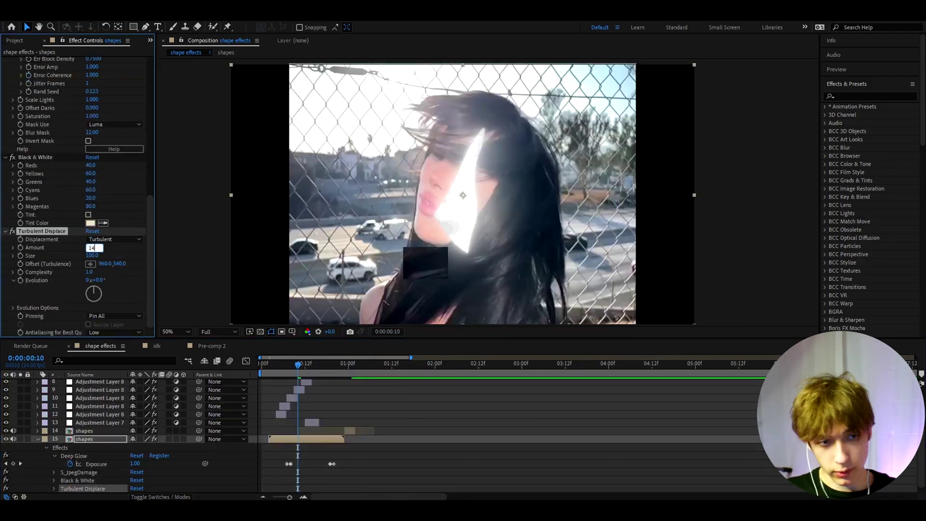
Play the shape effects composition from its beginning to review the distorted cutouts on both clips
left_click_drag(326, 367, 266, 366)
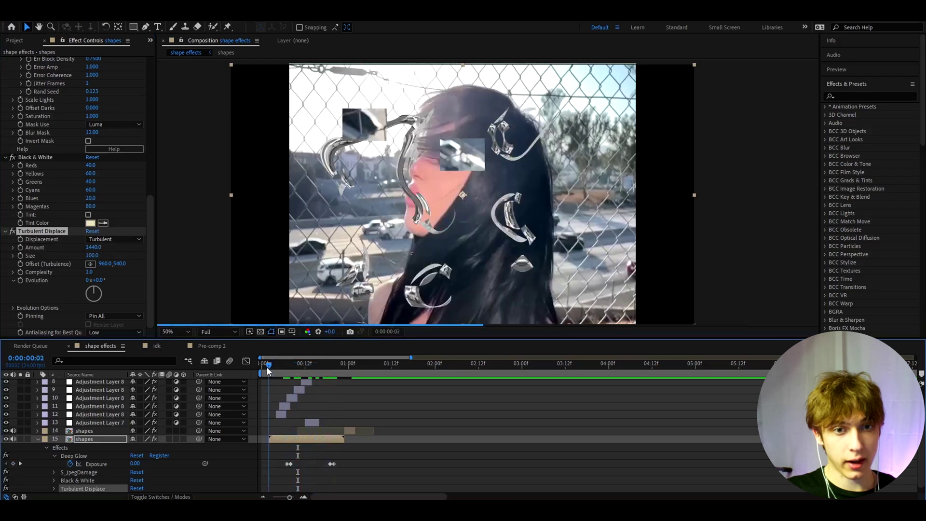
key("space")
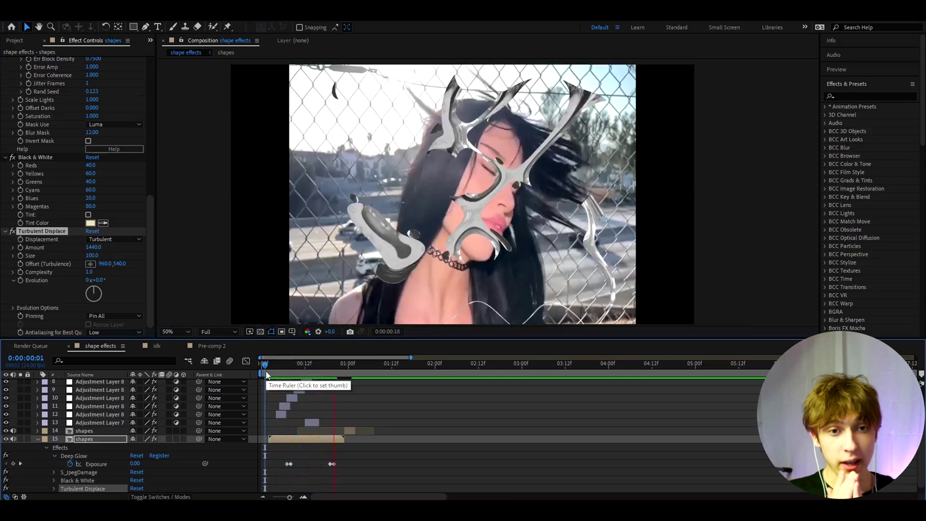
key("space")
left_click_drag(345, 368, 251, 372)
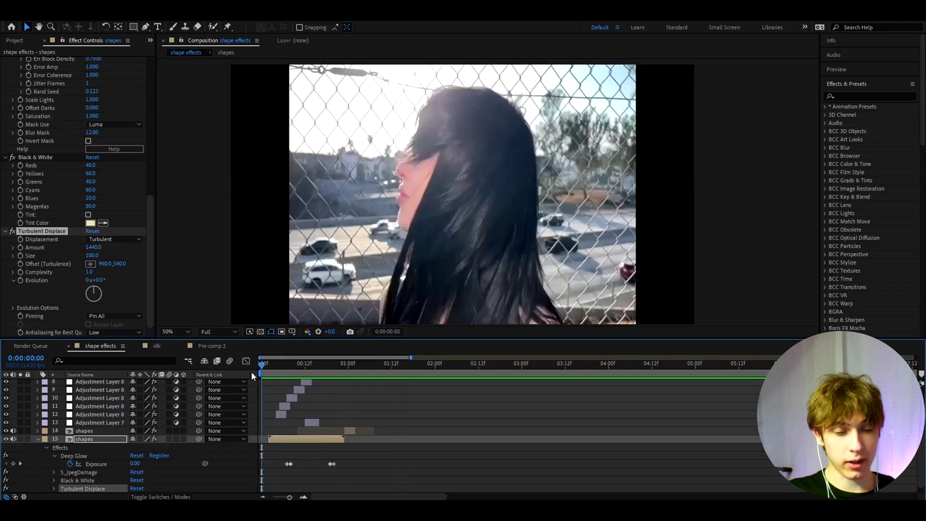
key("space")
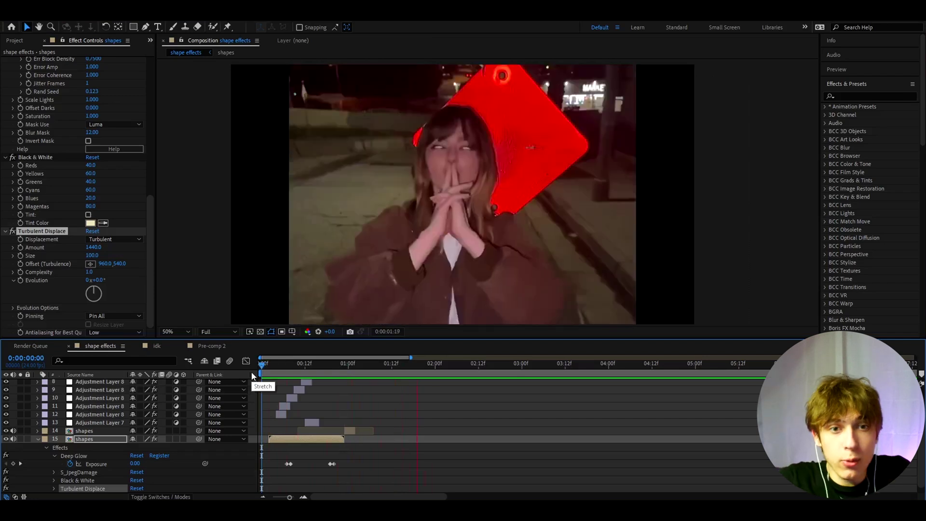
key("space")
key("space")
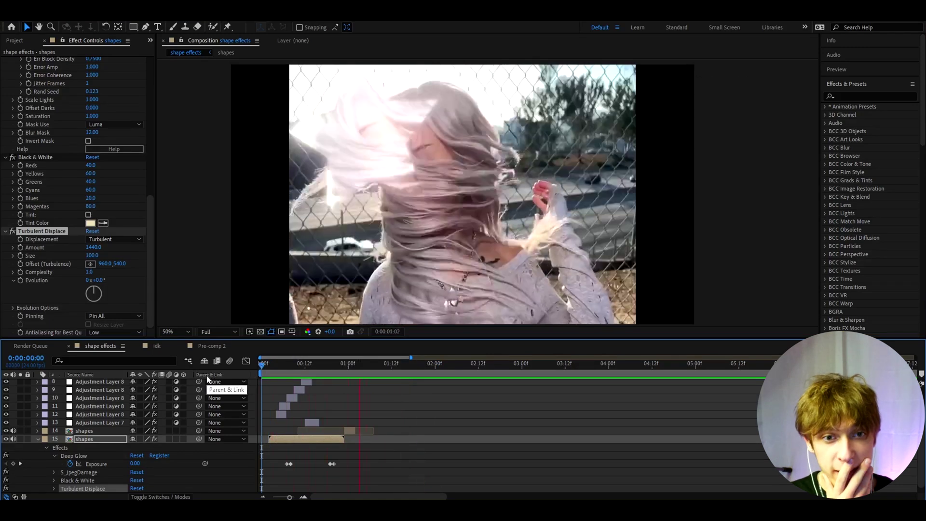
key("space")
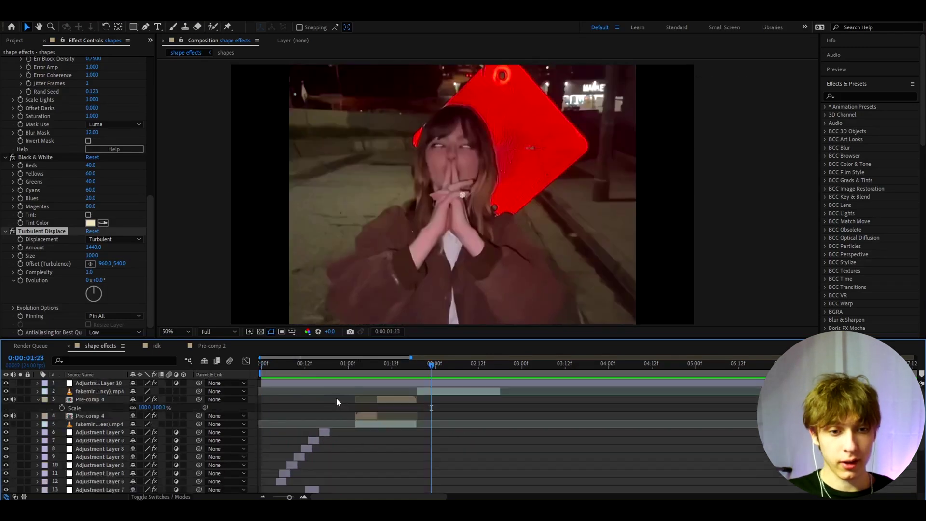
Apply S_Flicker to the second part of the second clip's cutout pre-comp and preview the section
left_click(456, 373)
key("ctrl+space")
type("s_flicker")
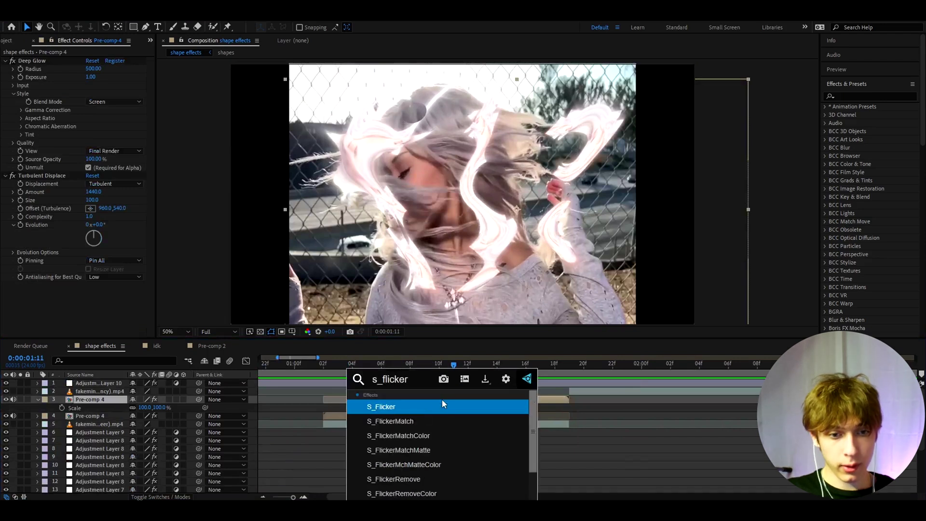
left_click(441, 405)
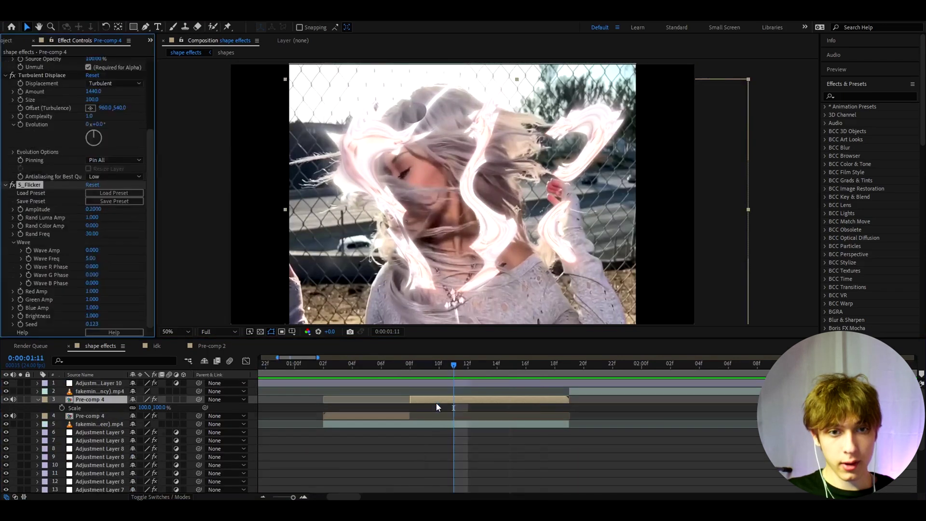
left_click(318, 371)
key("space")
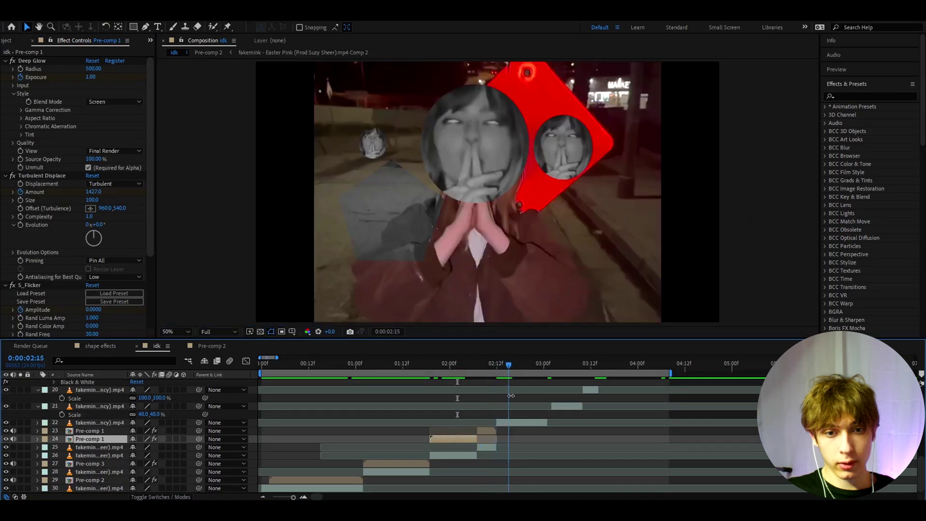
Examine the black-and-white shape cutouts and their layer timing in the finished idk composition from 0:00:02:14 onward
left_click(501, 398)
scroll(501, 398, "up", 4)
mouse_move(515, 364)
left_mouse_down()
mouse_move(472, 364)
mouse_move(501, 364)
left_mouse_up()
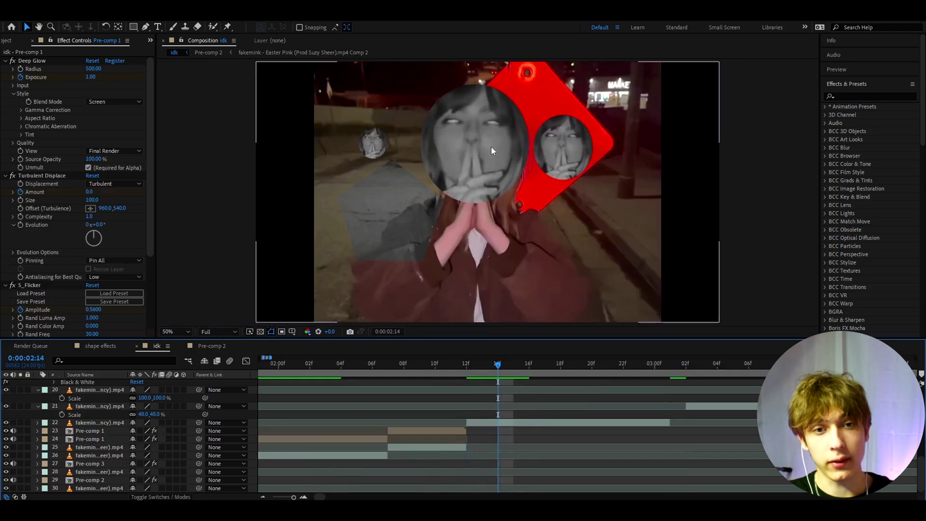
left_click(475, 147)
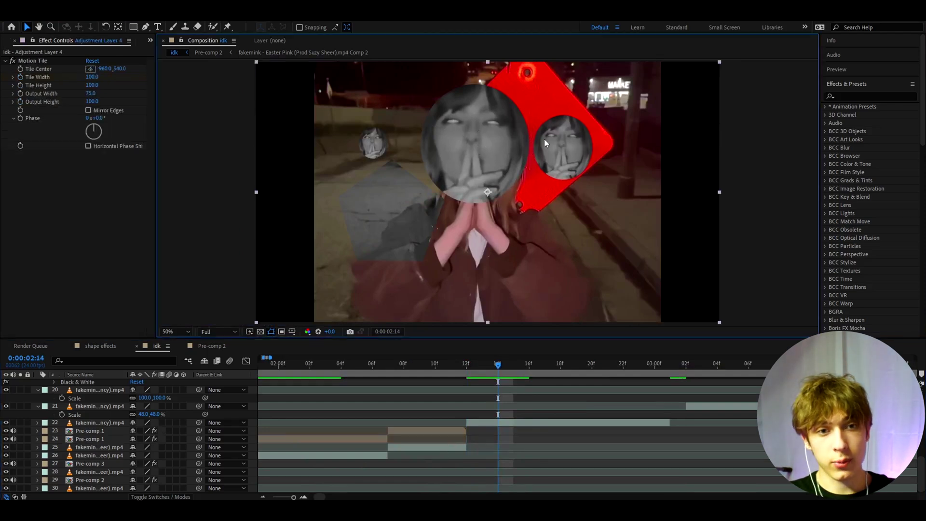
scroll(502, 425, "up", 6)
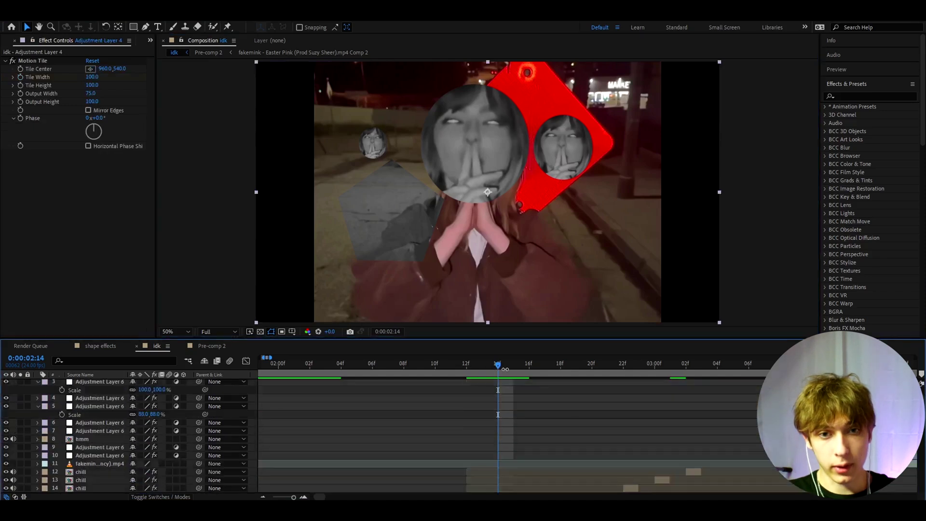
left_click_drag(498, 366, 560, 371)
scroll(524, 414, "down", 2)
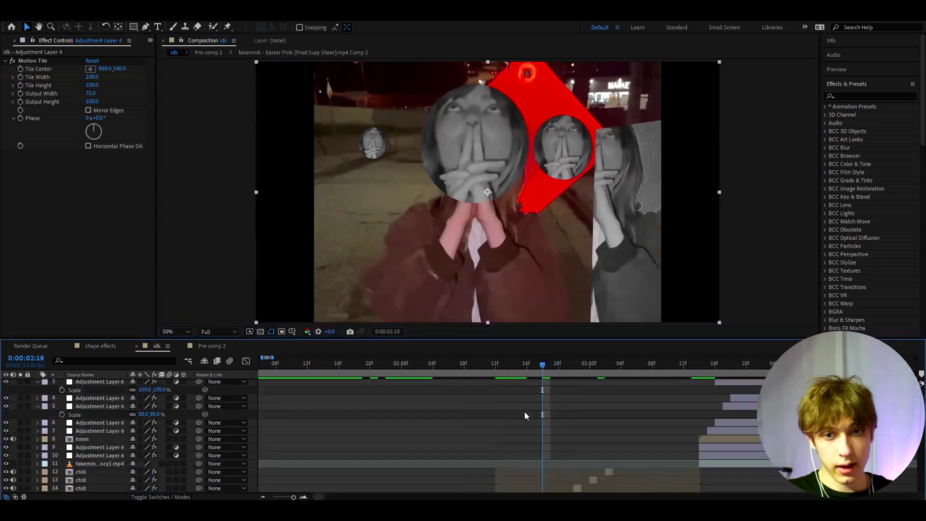
key("minus")
scroll(525, 403, "down", 1)
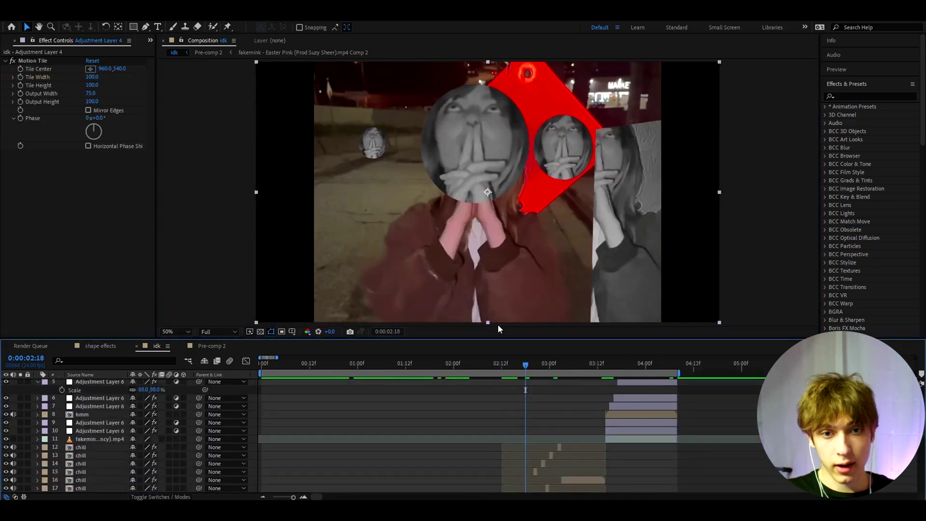
left_click_drag(526, 365, 574, 358)
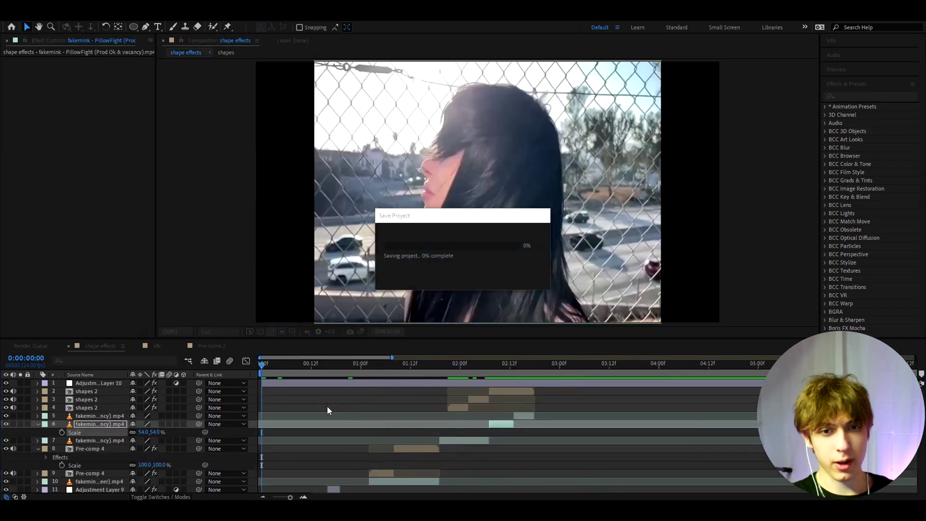
left_click_drag(276, 366, 311, 366)
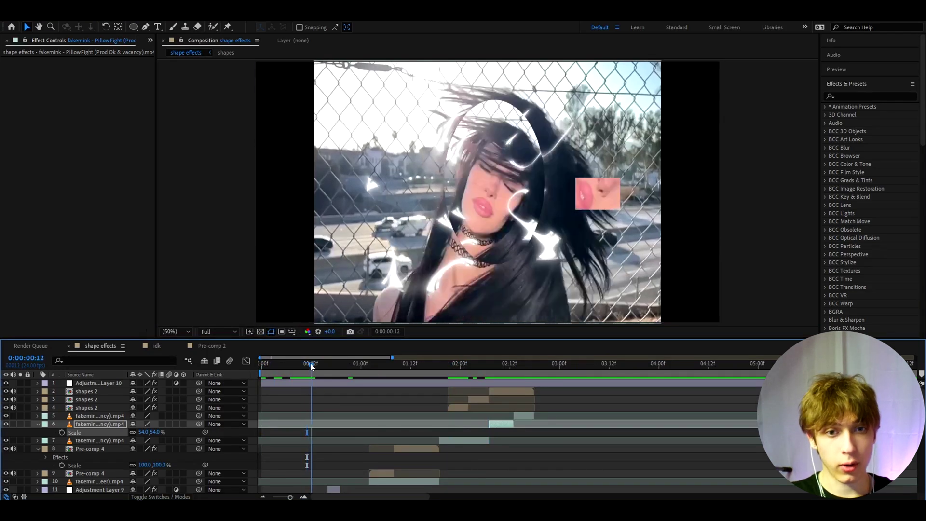
scroll(531, 159, "down", 2)
scroll(518, 169, "up", 2)
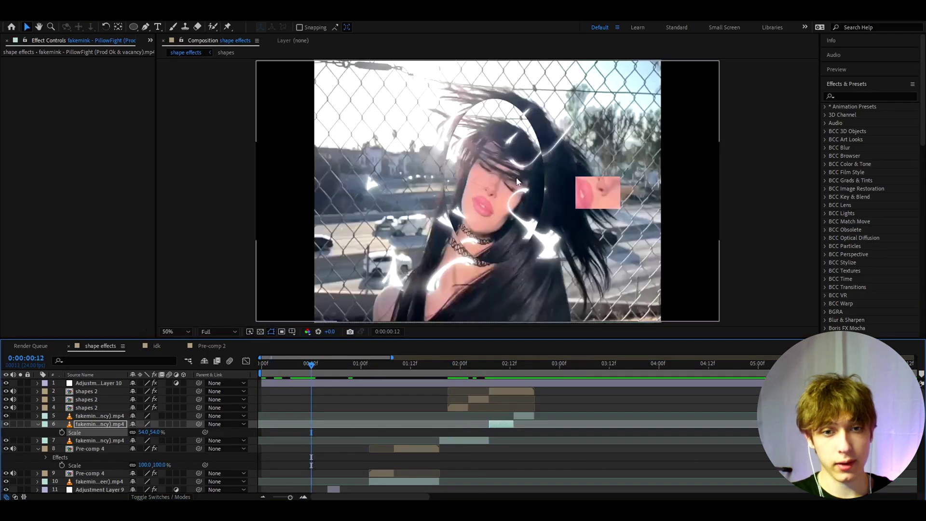
scroll(506, 217, "down", 3)
scroll(489, 224, "up", 3)
left_click(374, 430)
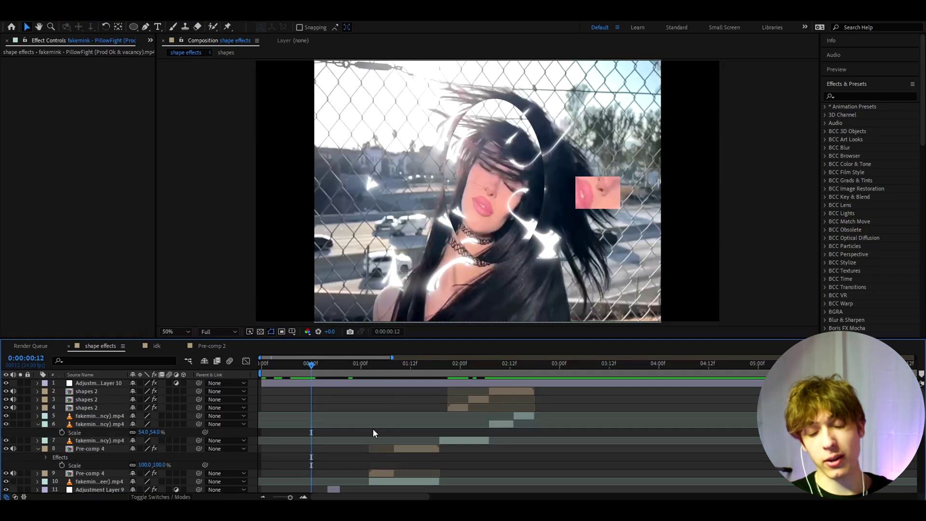